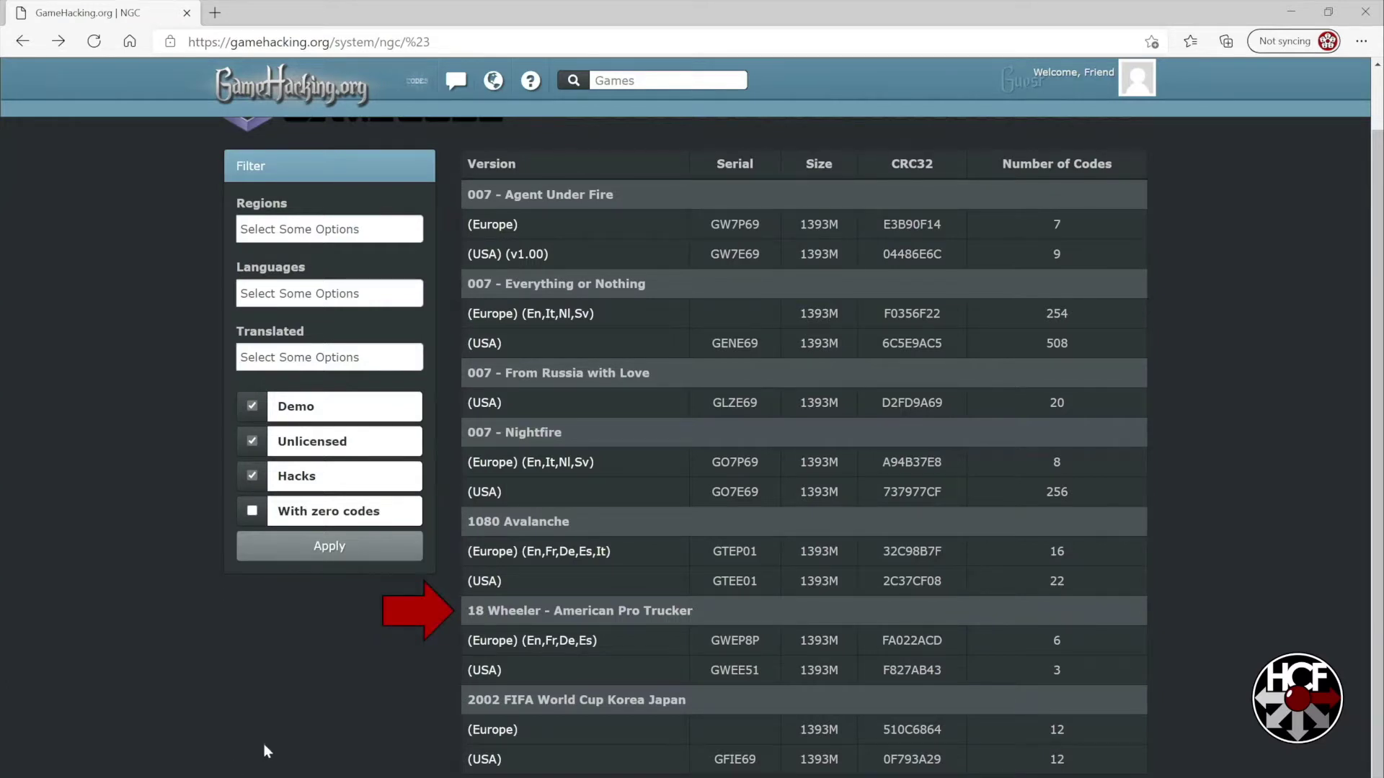
- Open the USA version page of 18 Wheeler - American Pro Trucker and dock the browser window to the right half of the desktop
left_click(485, 671)
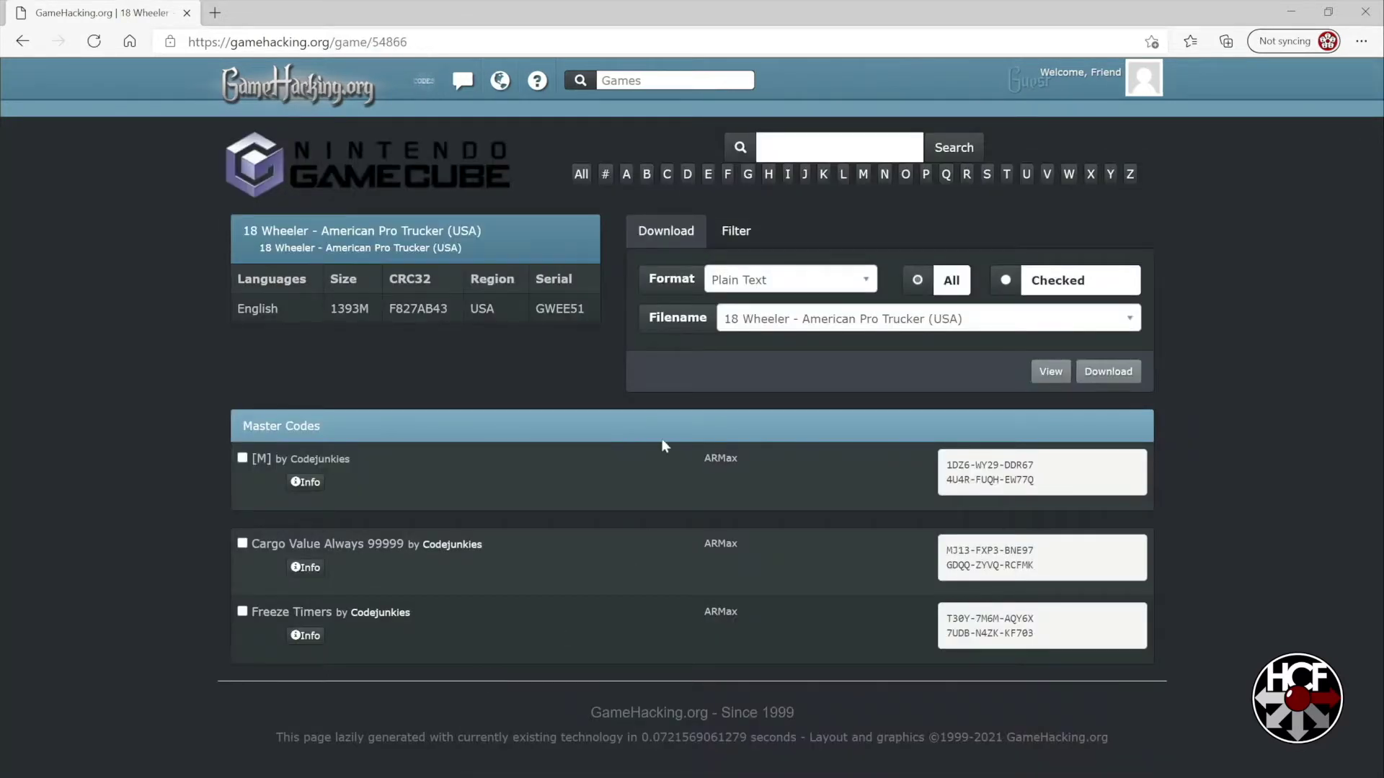
left_click_drag(644, 10, 1383, 37)
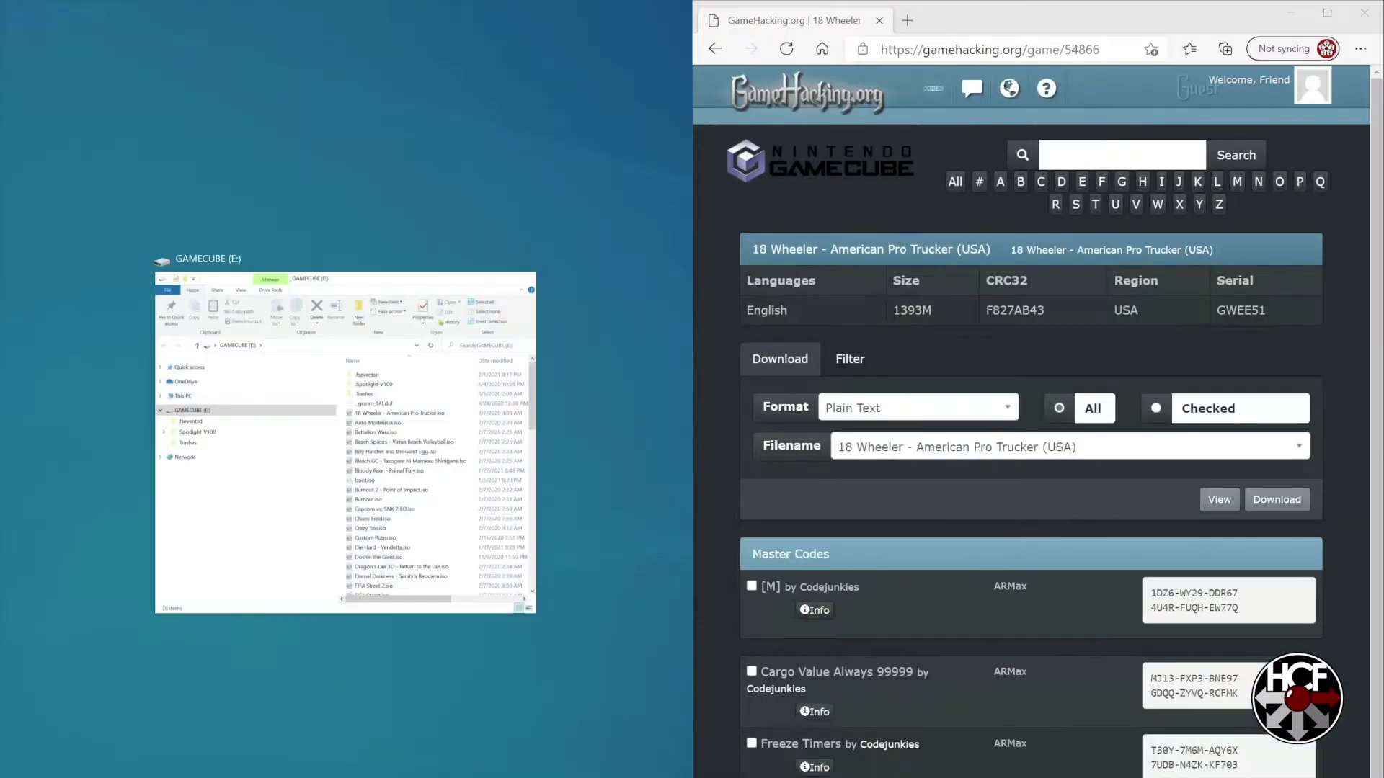
left_click(572, 115)
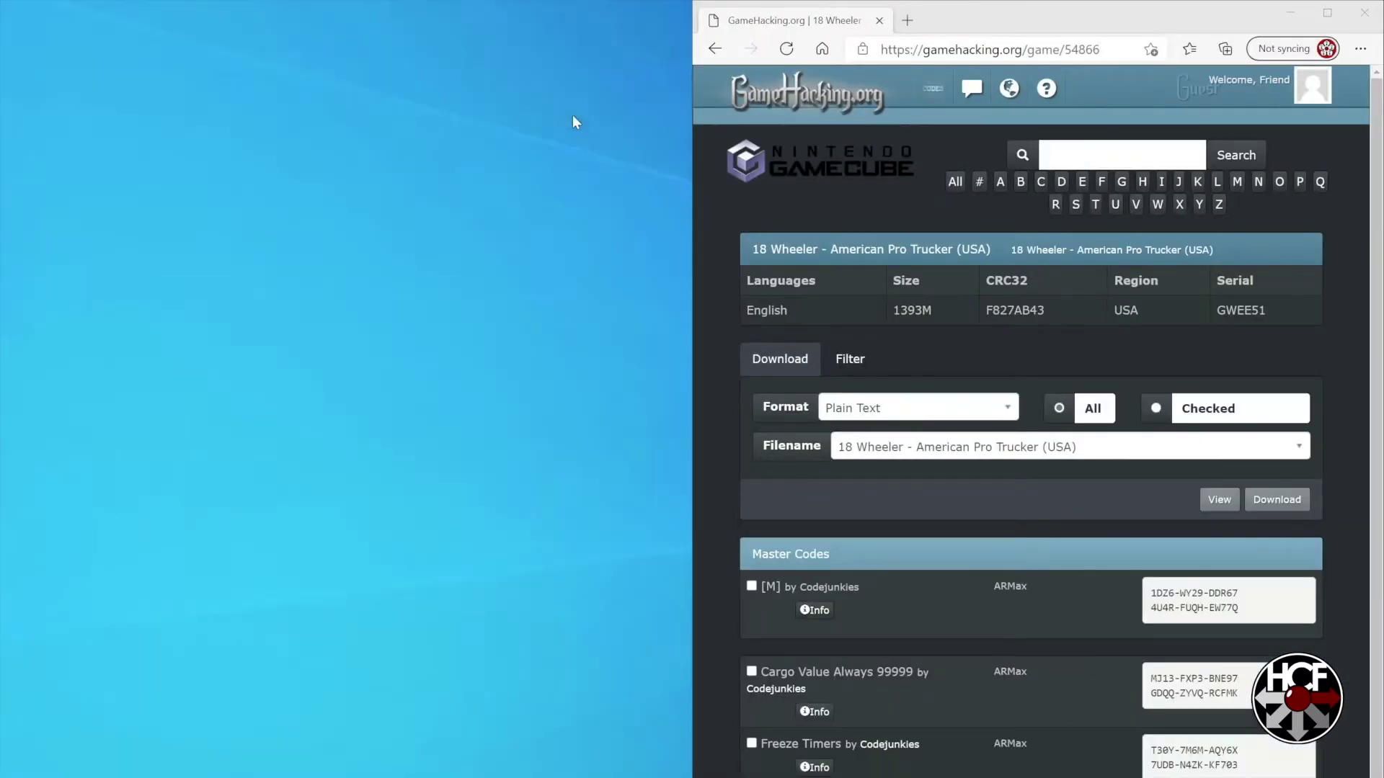
- Create a new text document on the desktop and name it GWEE51, matching the game's serial on the web page
right_click(350, 369)
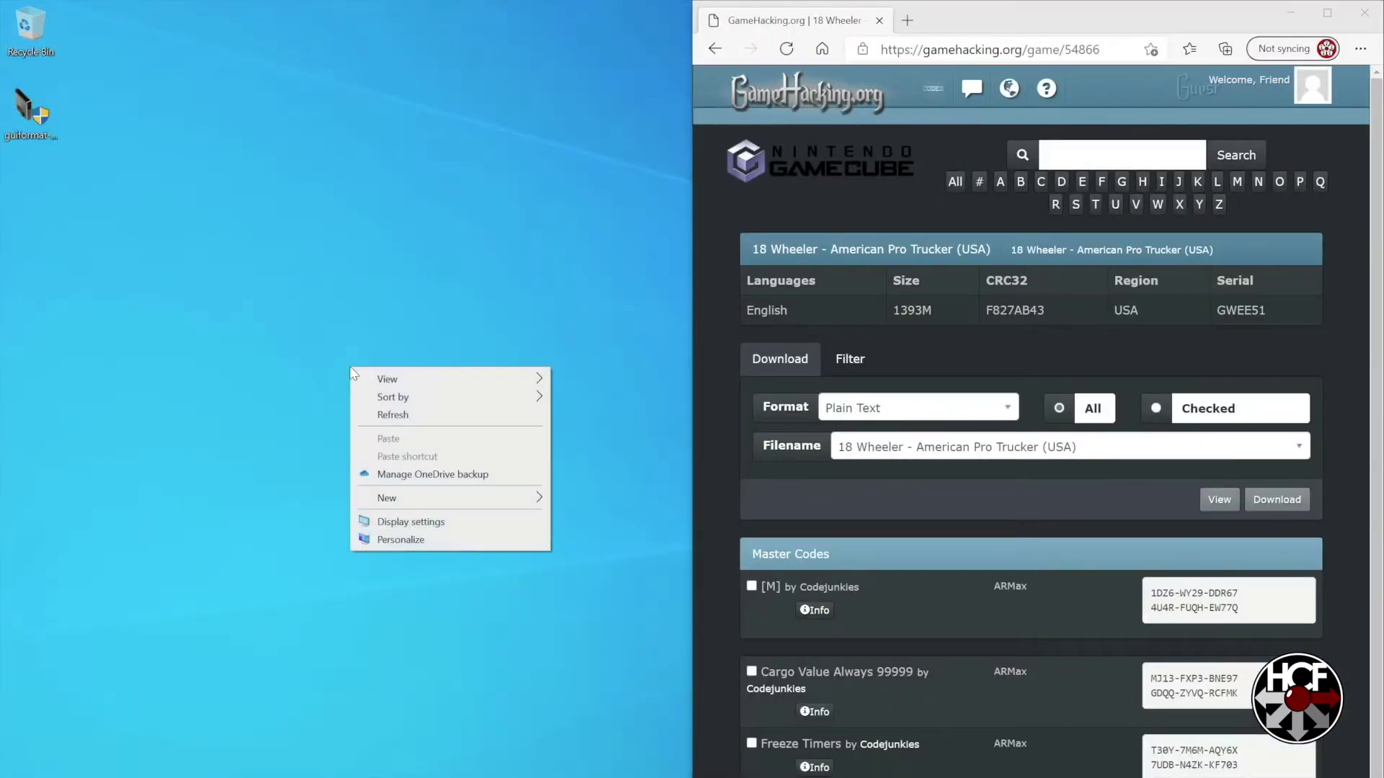
left_click(391, 504)
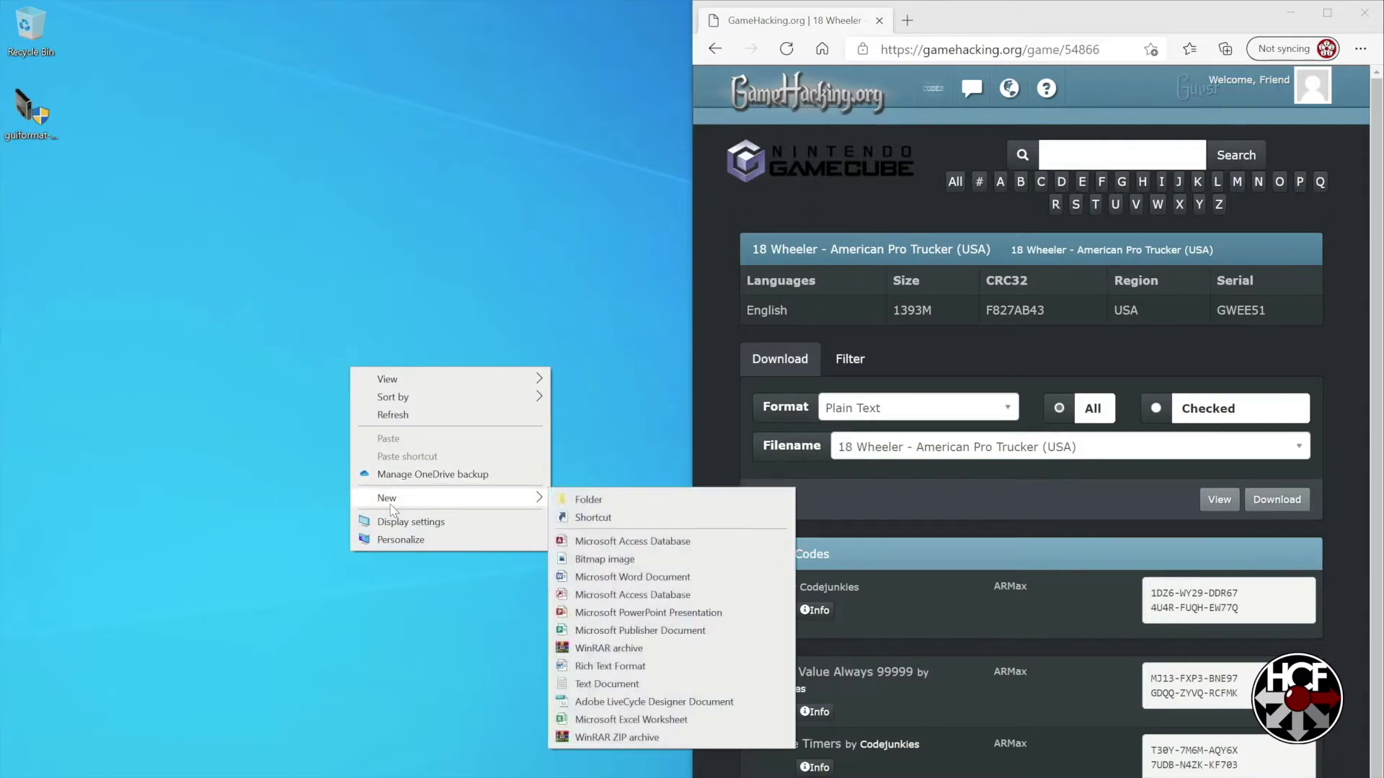
left_click(662, 688)
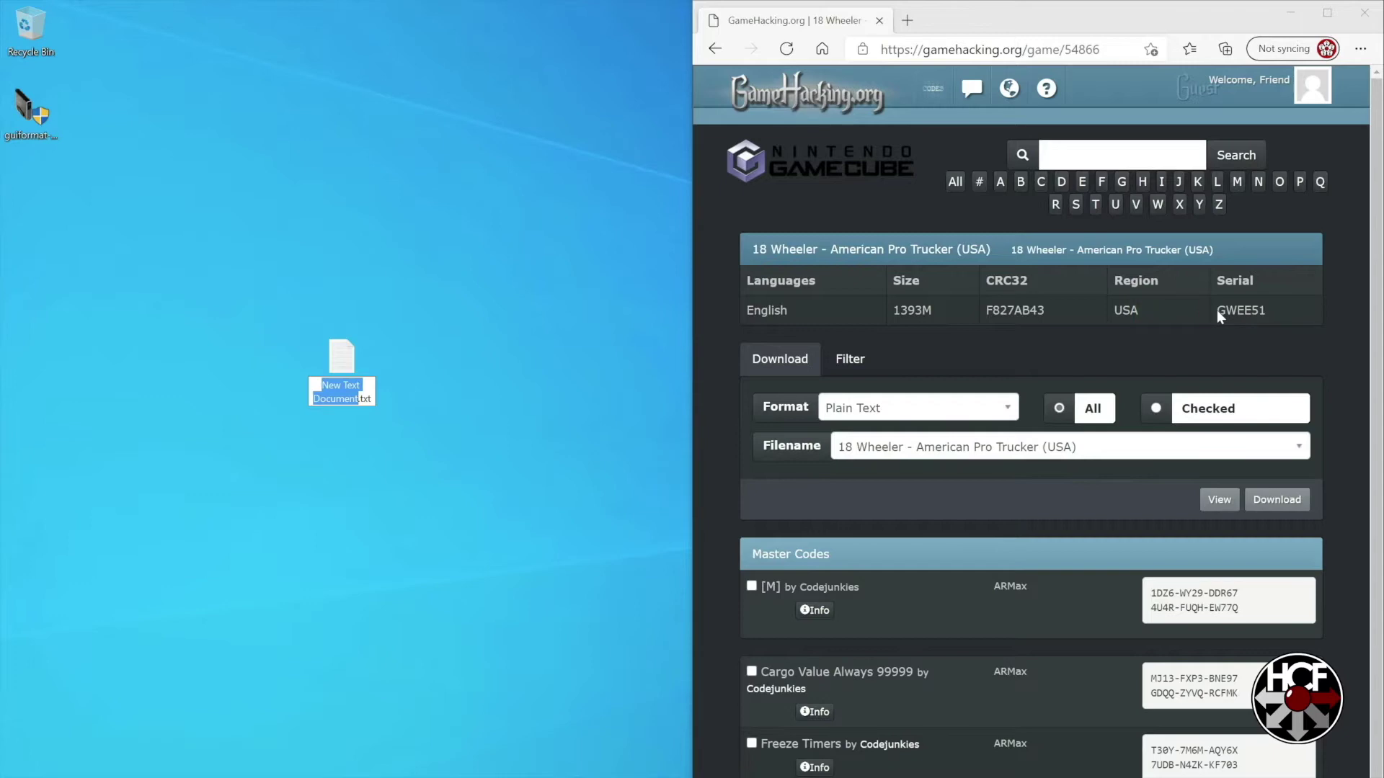
left_click_drag(1217, 312, 1252, 311)
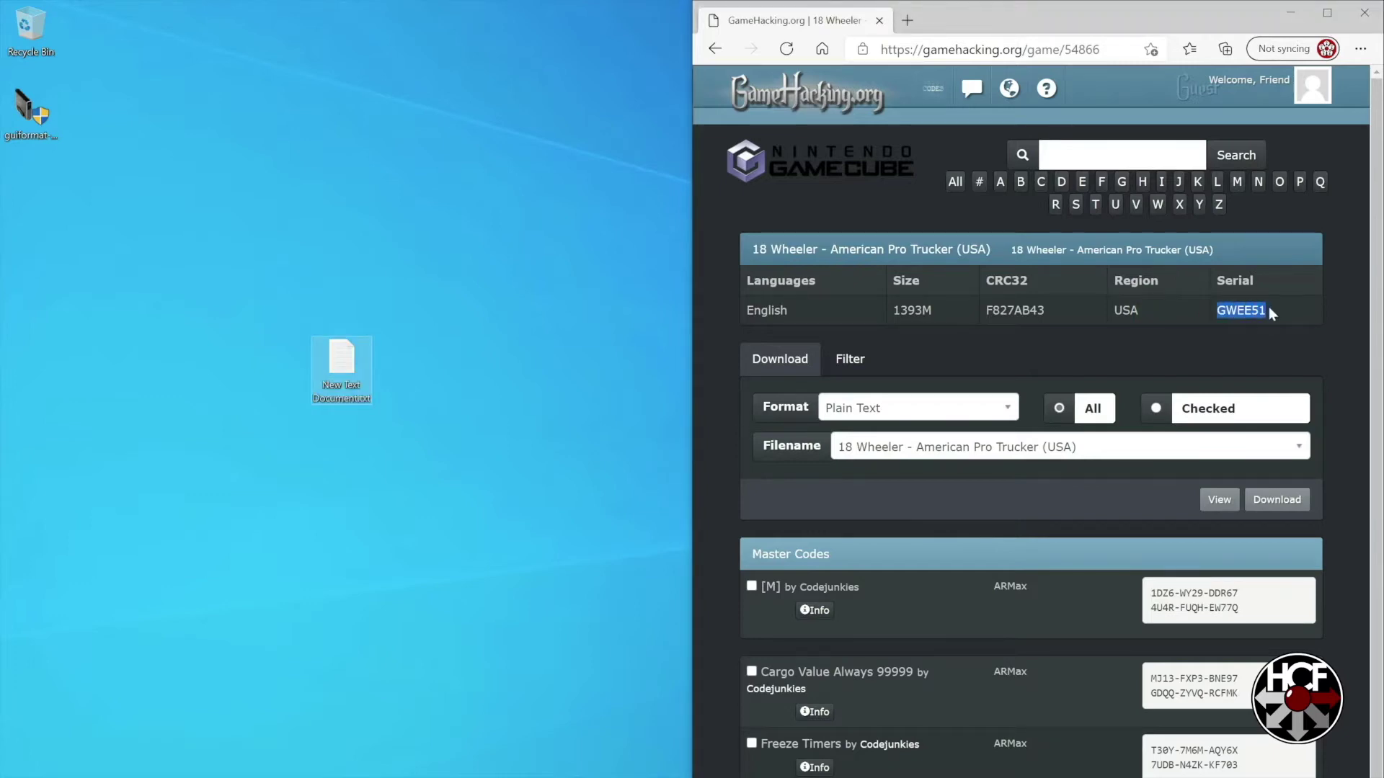
left_click(343, 395)
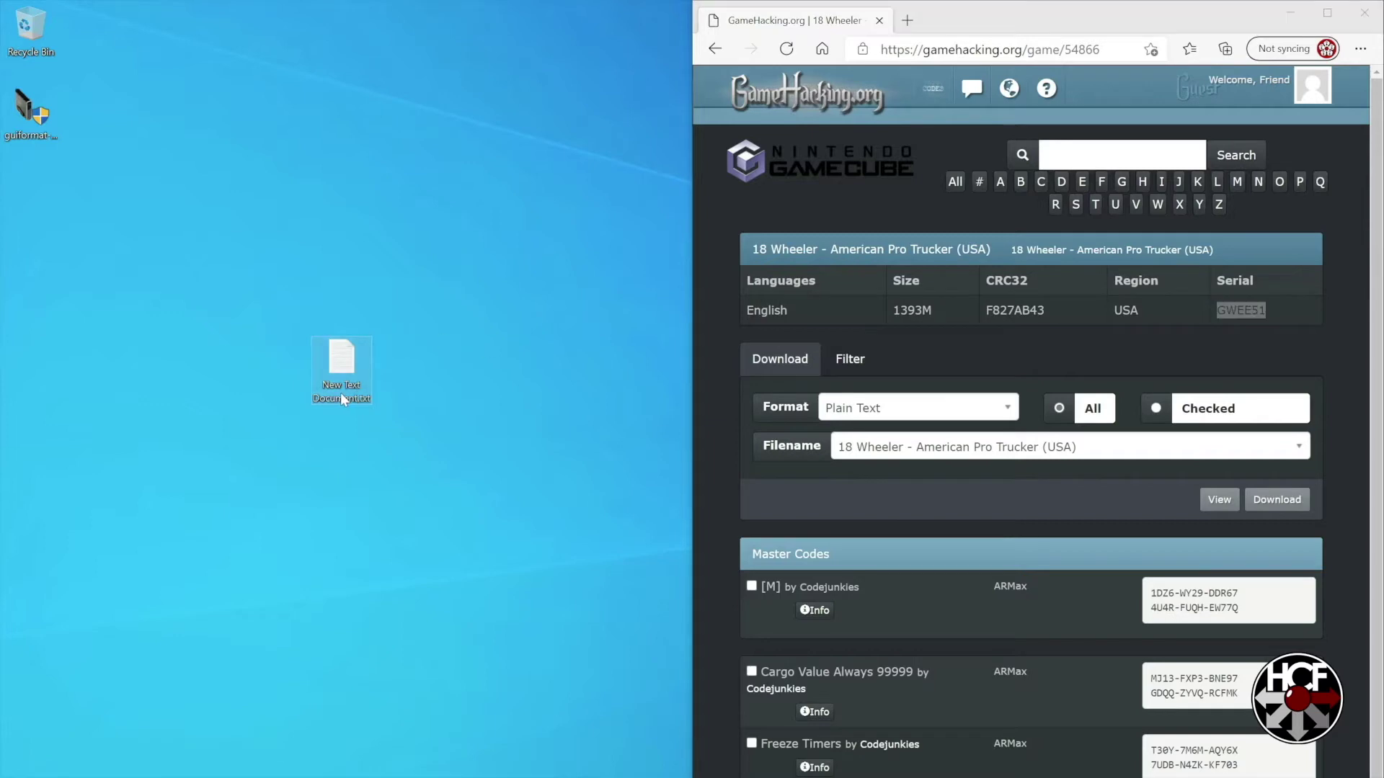
left_click(343, 398)
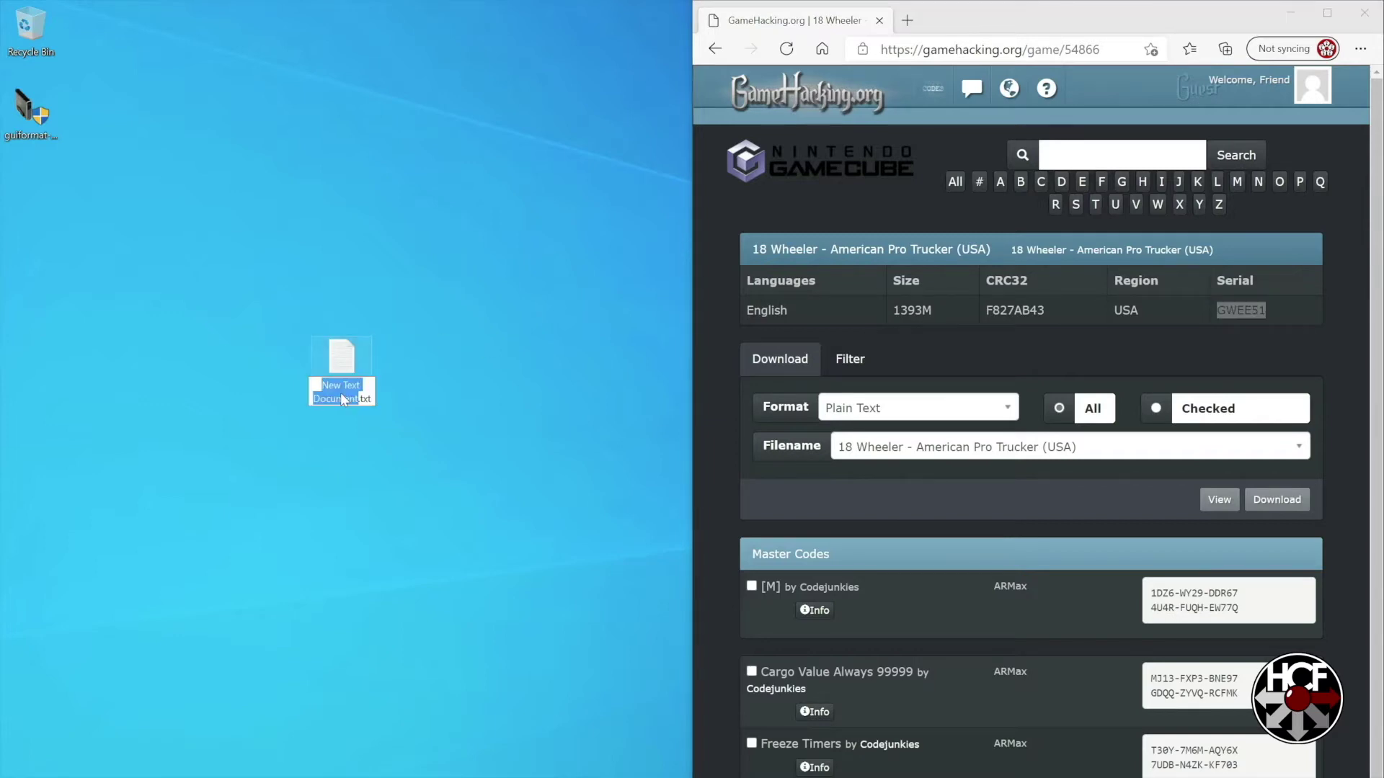
type("GWEE51")
left_click(371, 436)
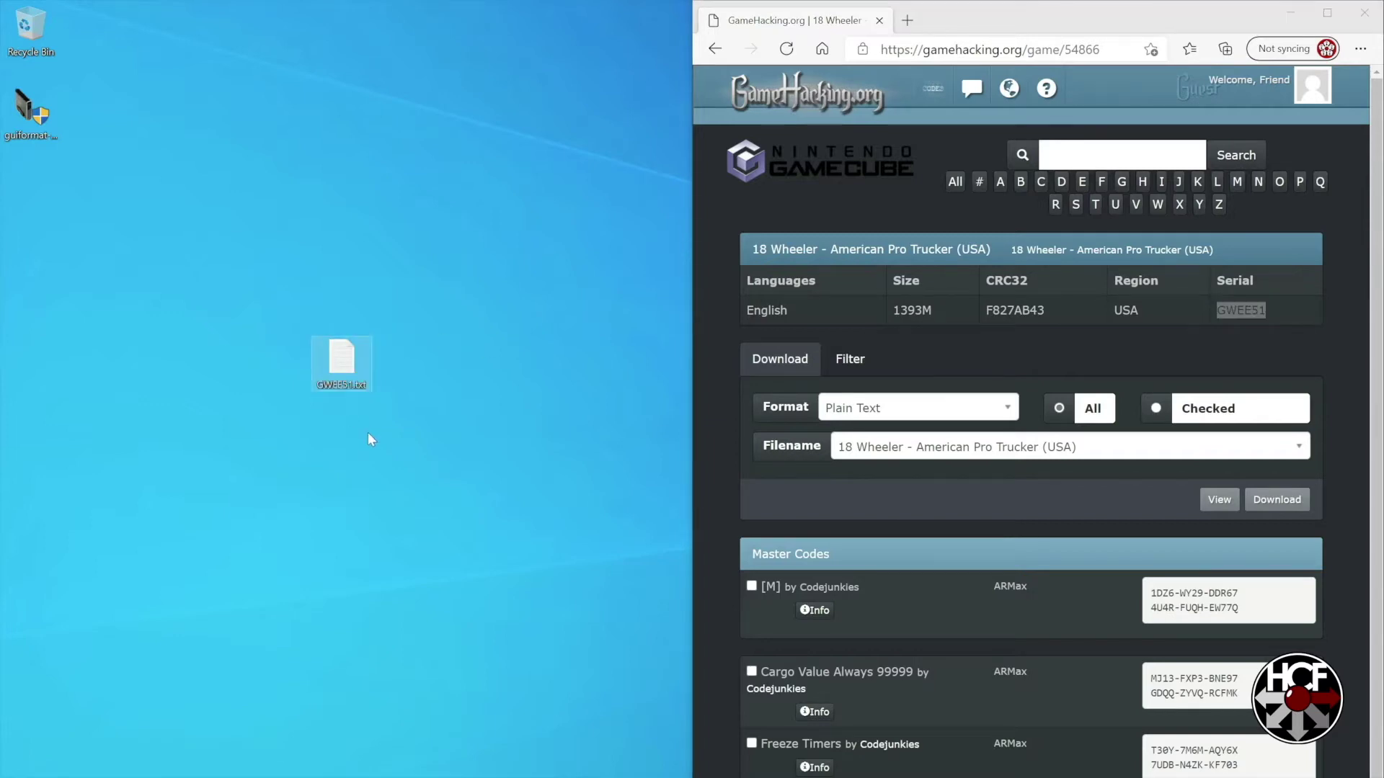
double_click(348, 364)
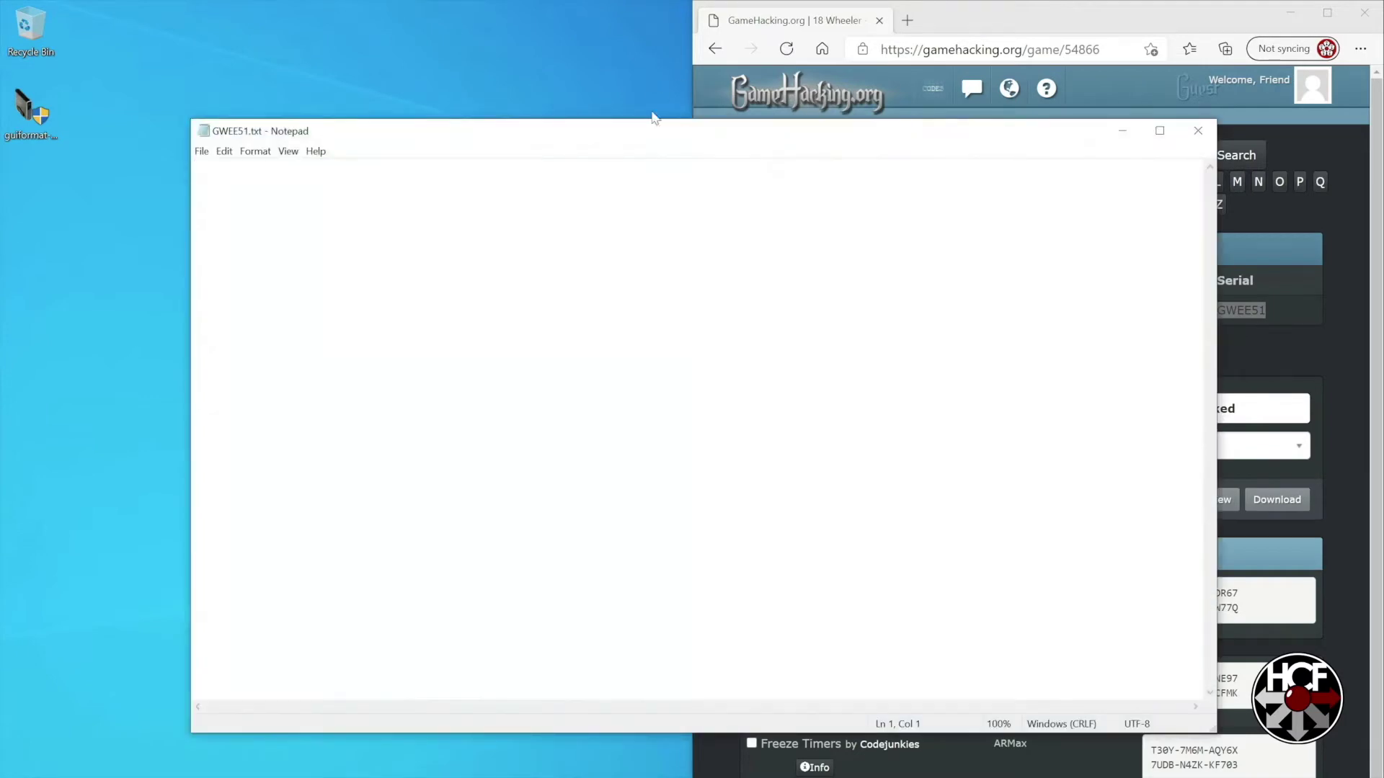
key("super+Left")
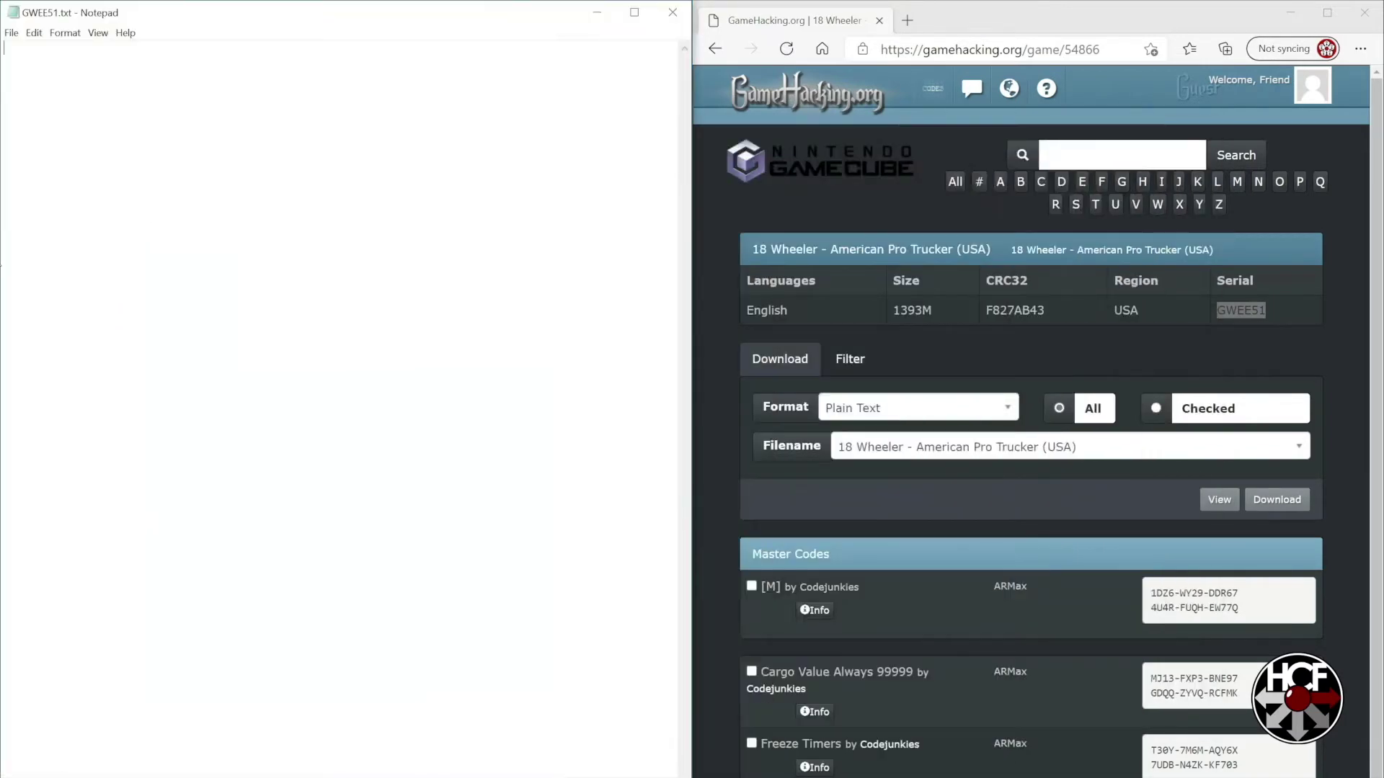
left_click(817, 712)
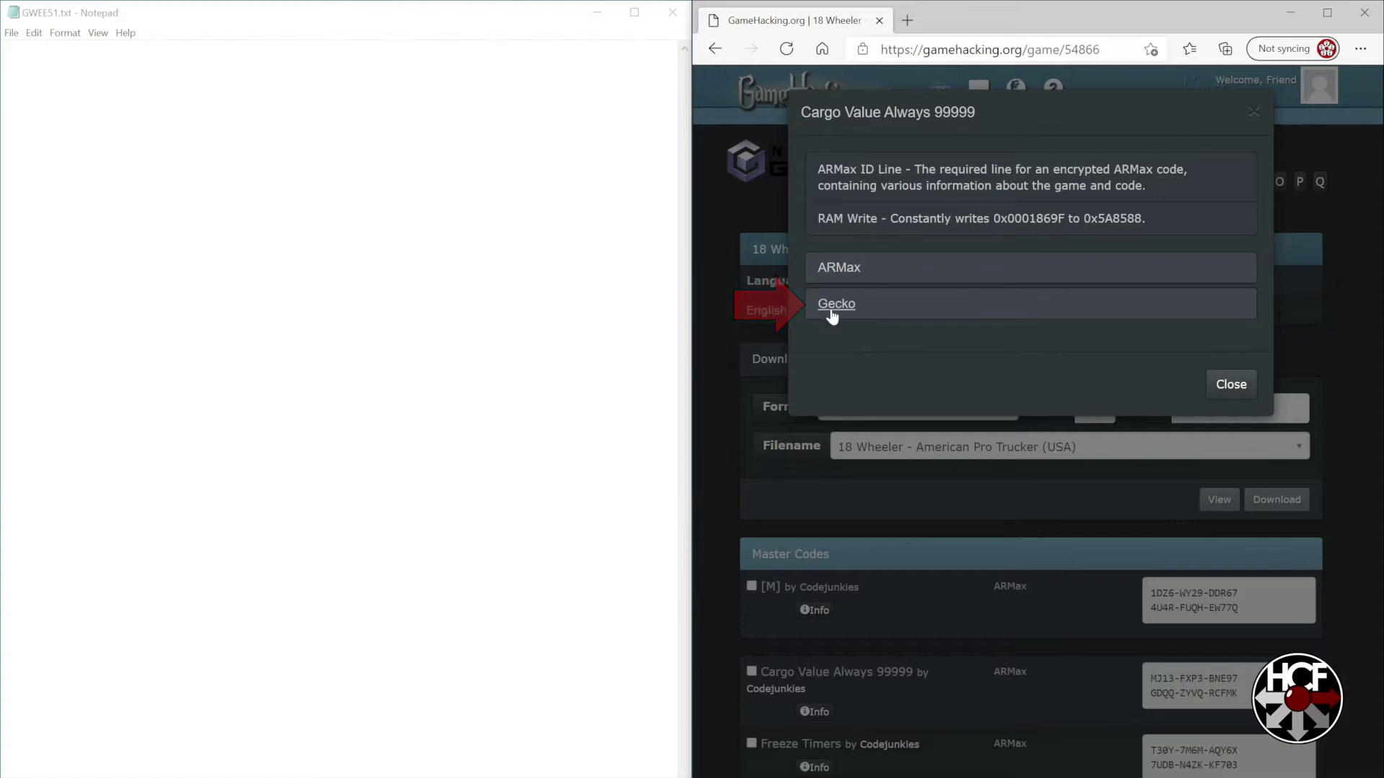
left_click(830, 309)
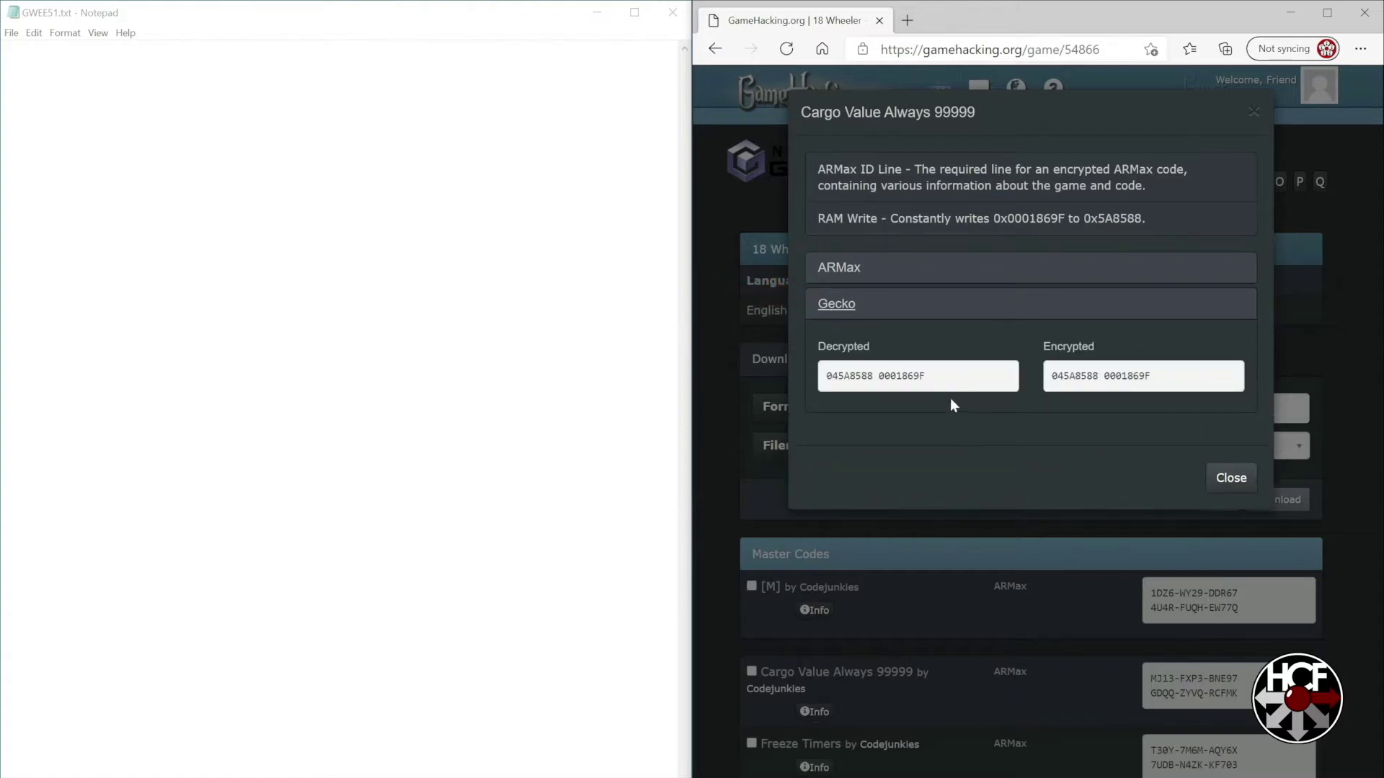
left_click_drag(942, 377, 820, 386)
key("ctrl+c")
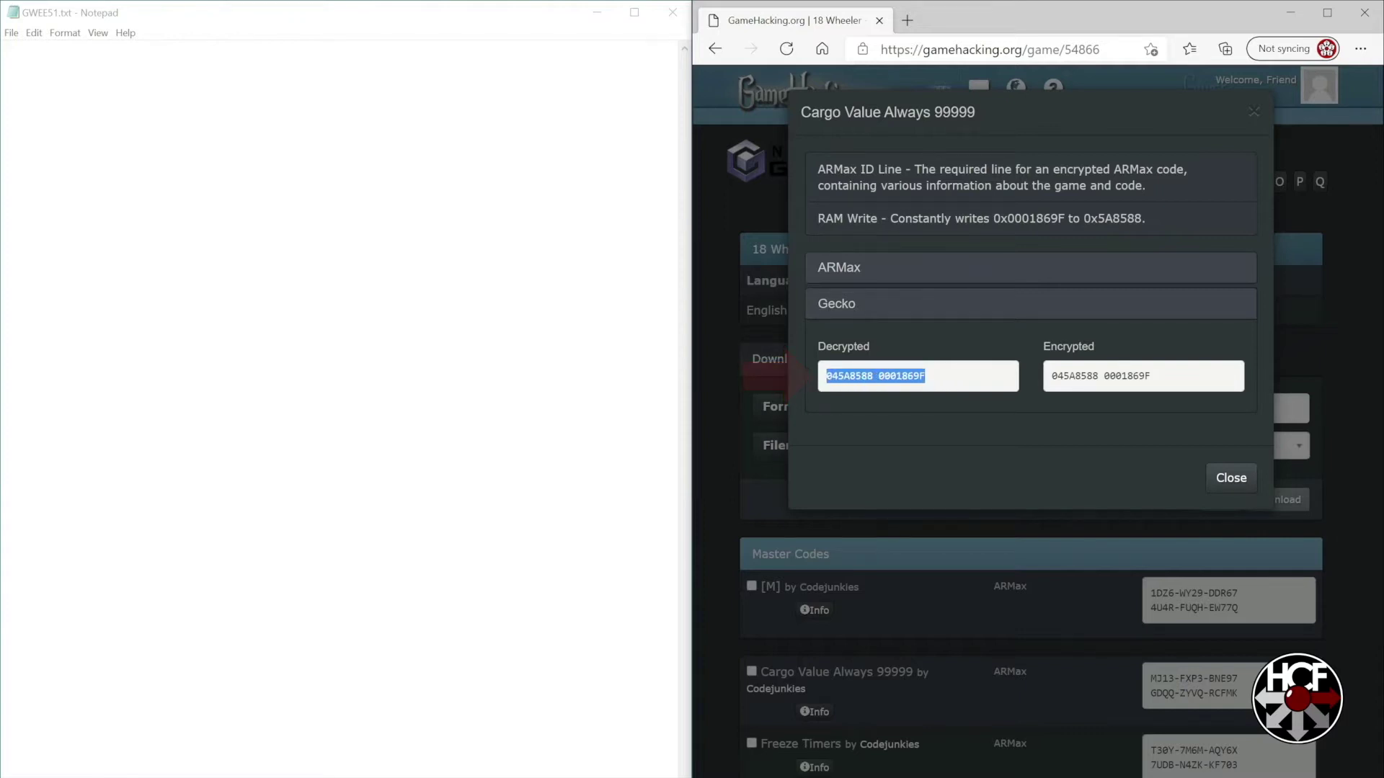
key("alt+Tab")
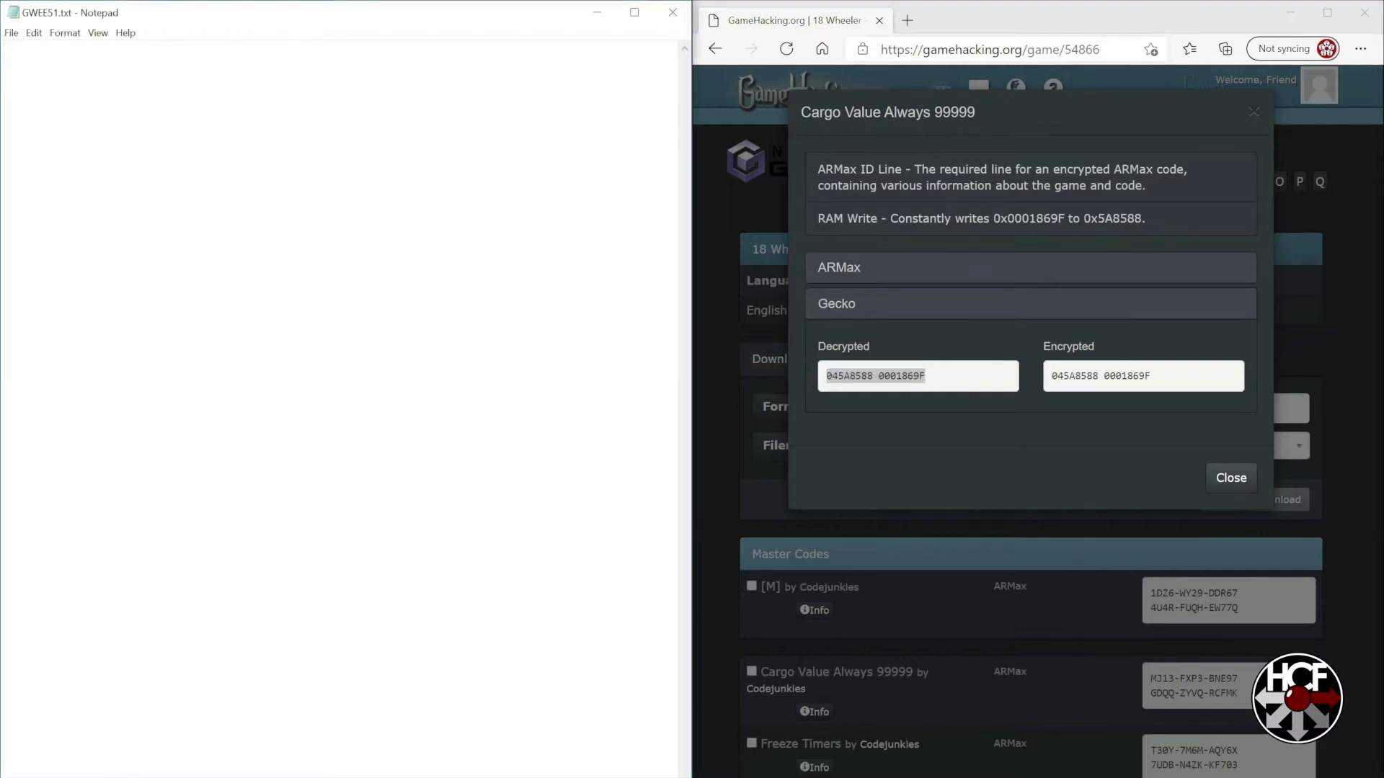
key("ctrl+v")
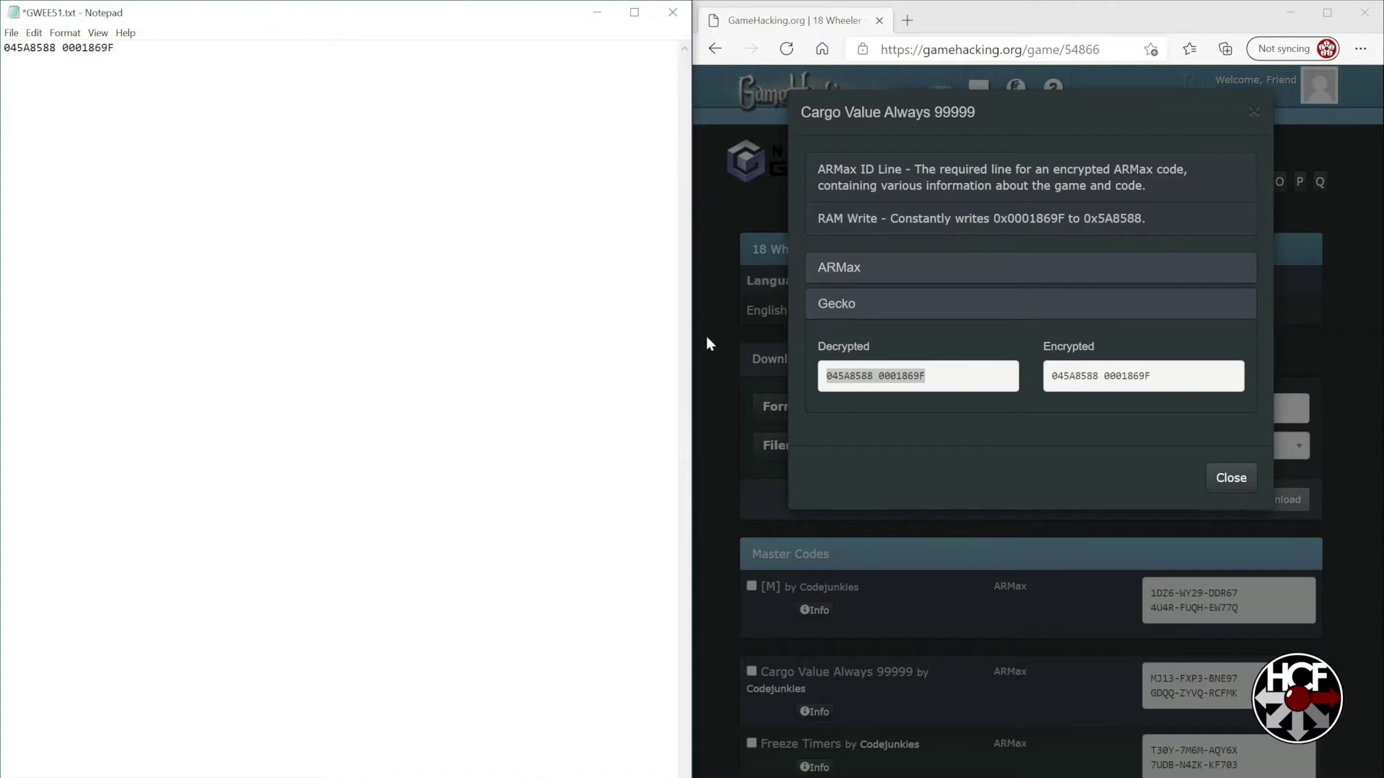
left_click(1254, 113)
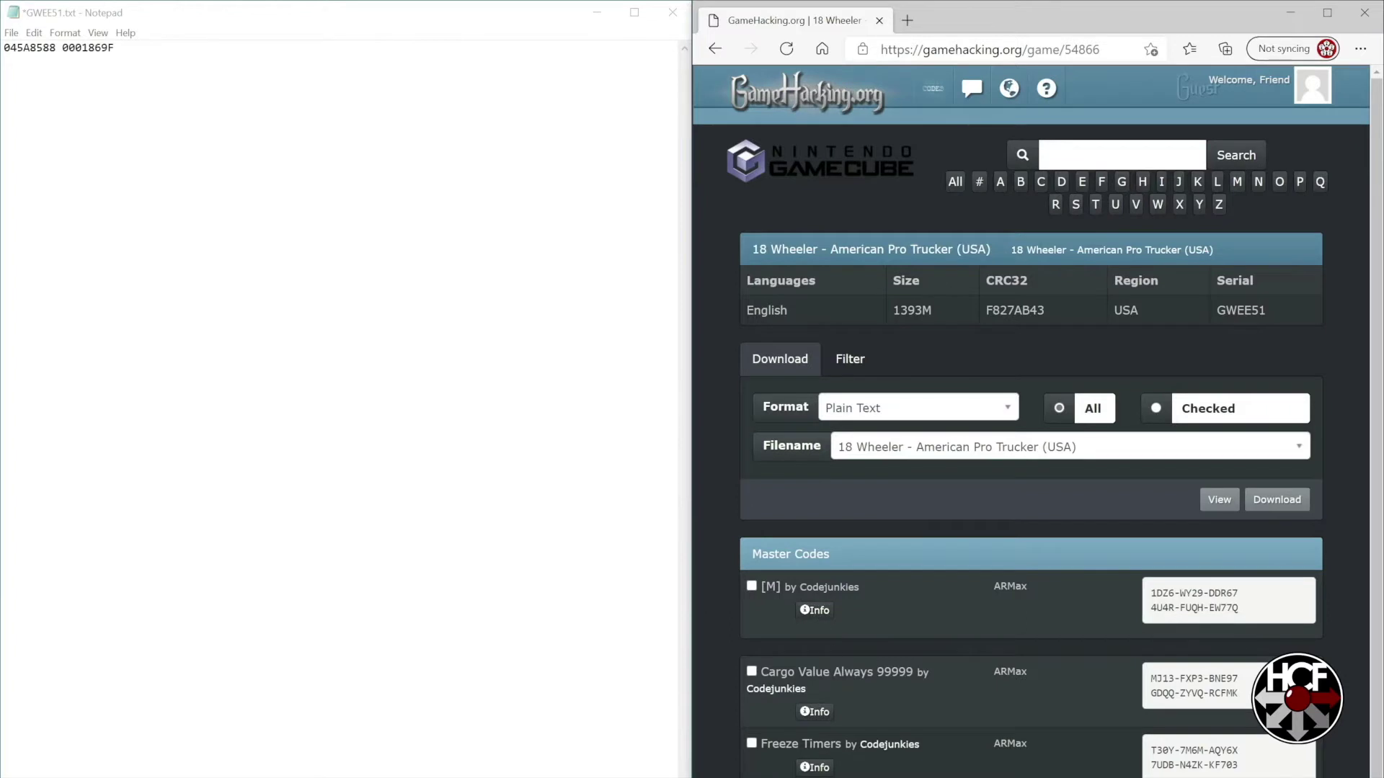
- Copy the cheat name "Cargo Value Always 99999" from the web page onto a new line above its code in GWEE51.txt
left_click_drag(760, 672, 913, 672)
key("ctrl+c")
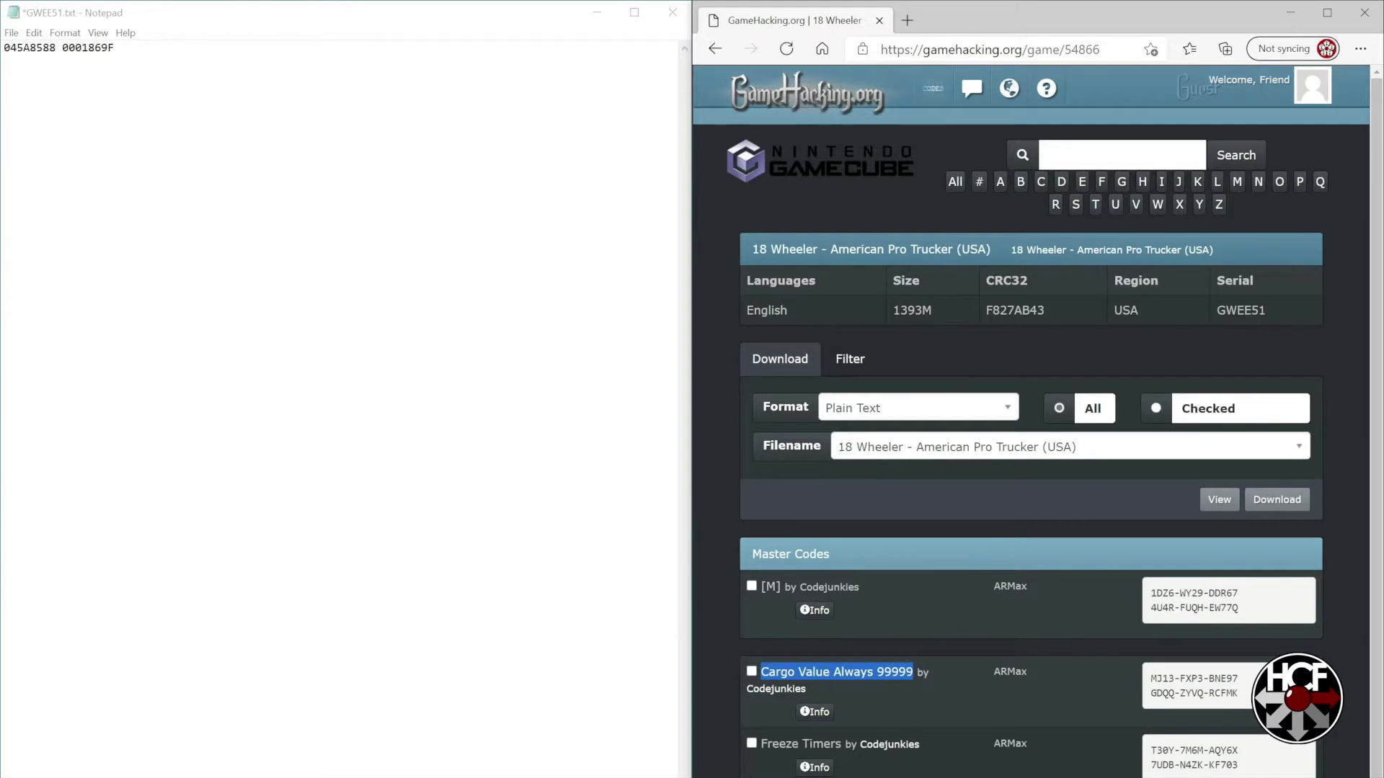
left_click(4, 47)
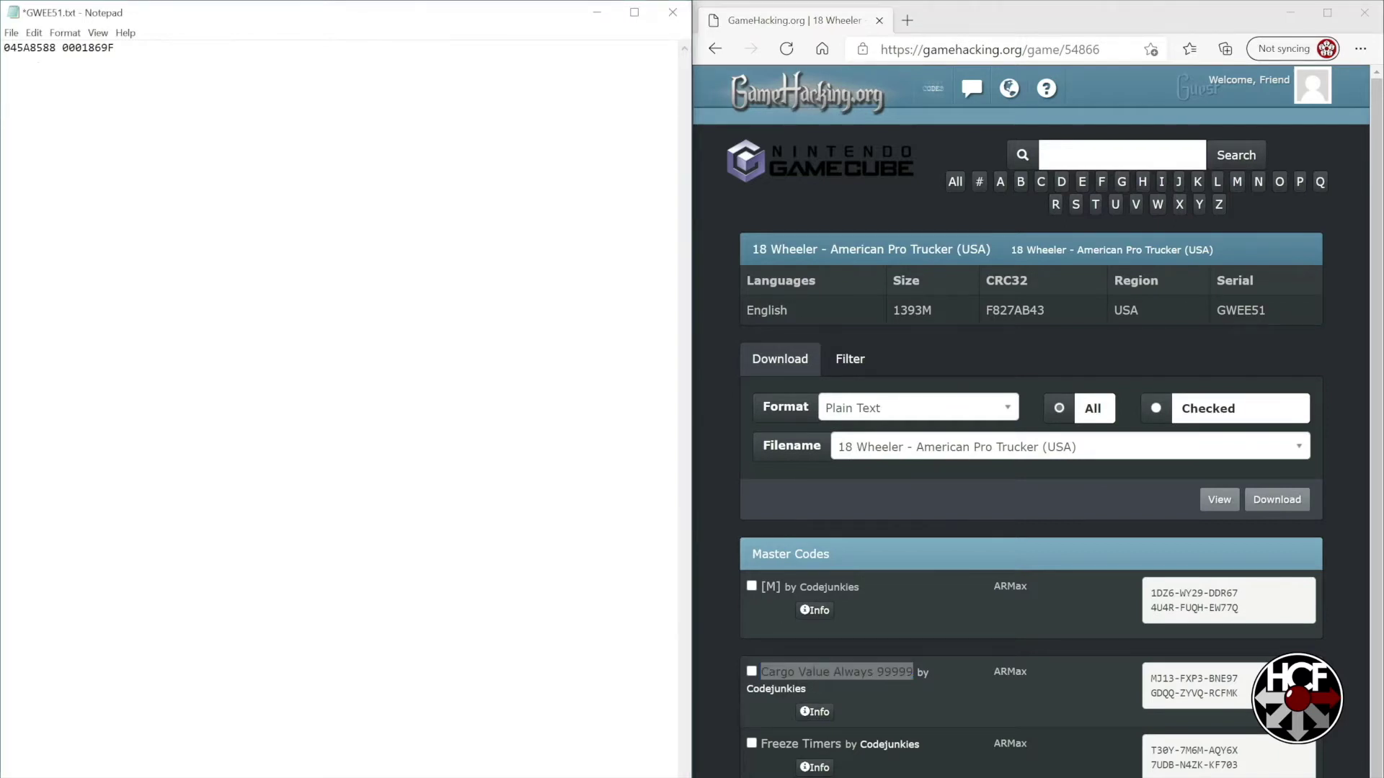
key("Return")
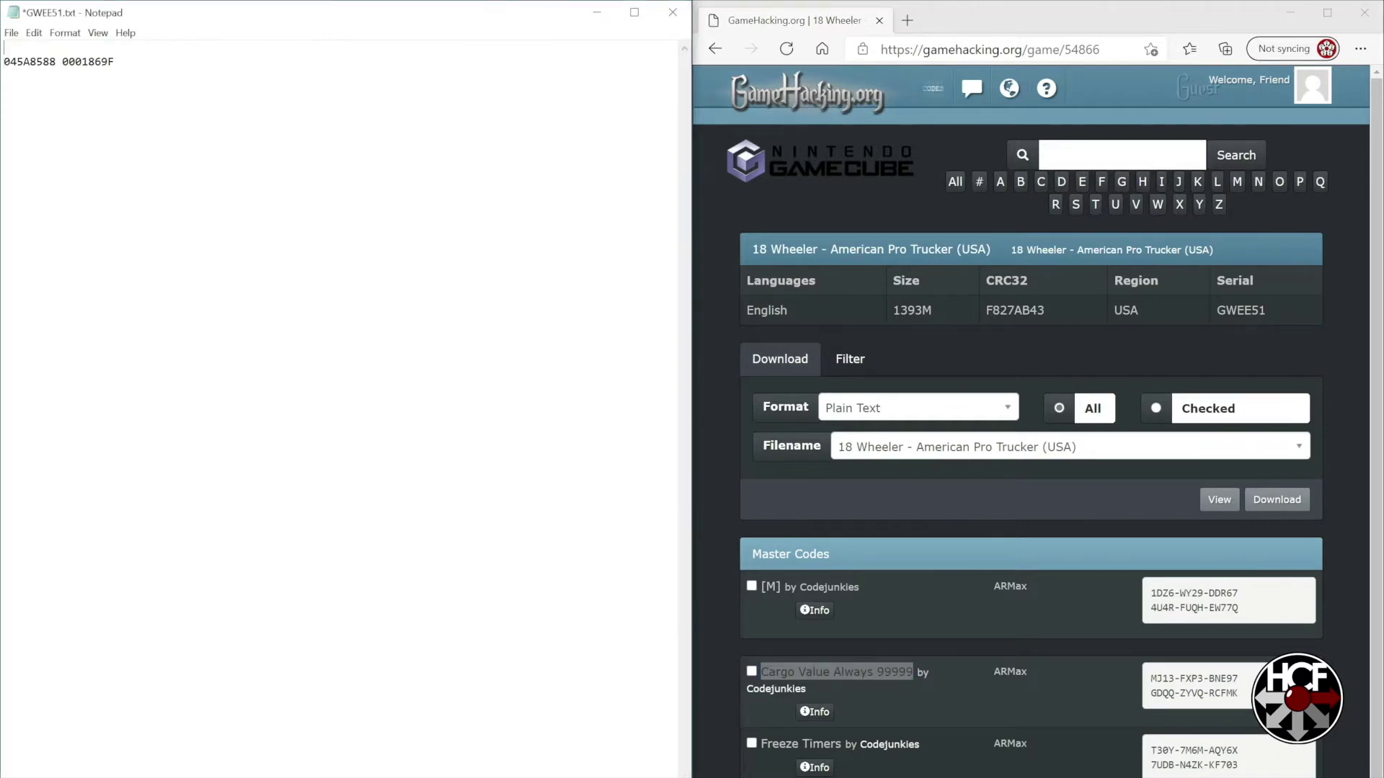
key("ctrl+v")
- Copy the cheat name "Freeze Timers" into GWEE51.txt, one blank line below the first cheat's code
left_click_drag(761, 744, 841, 743)
key("ctrl+c")
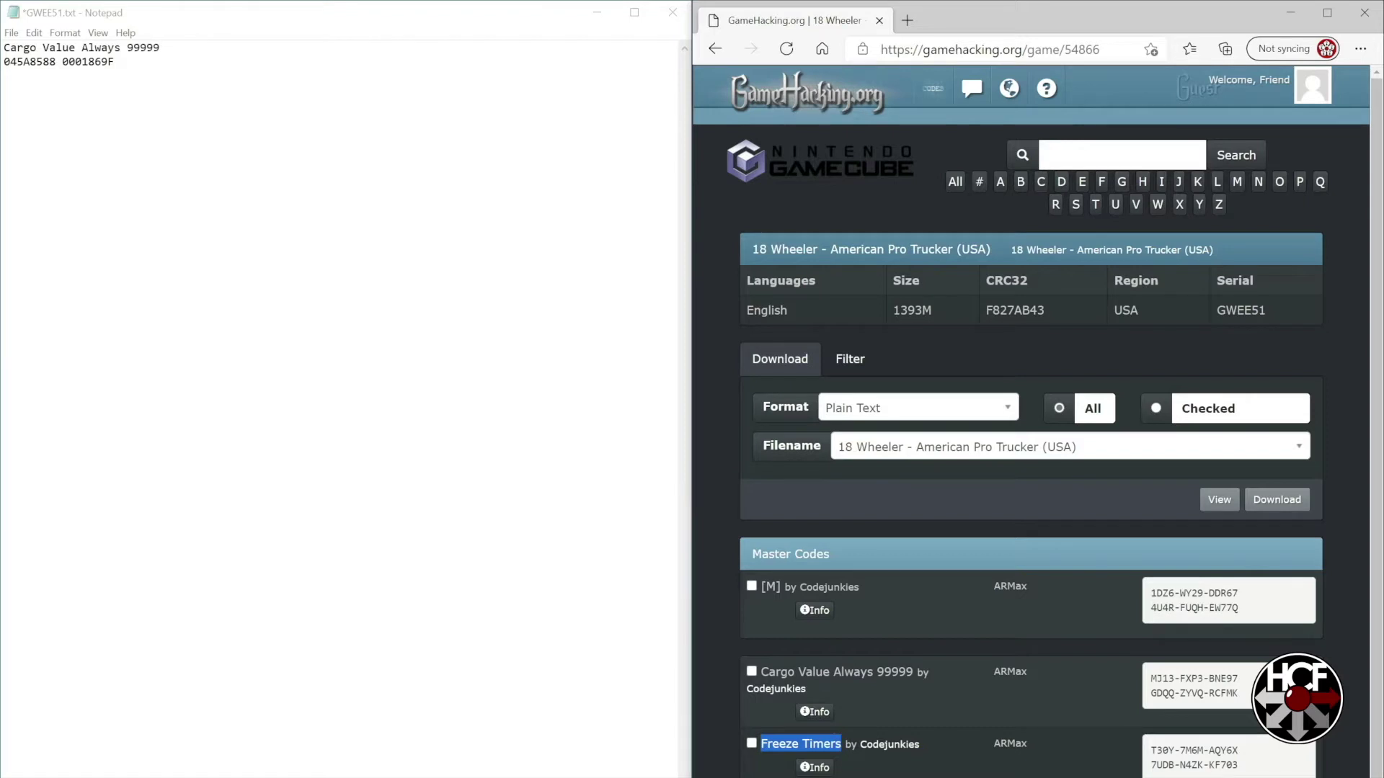
left_click(5, 90)
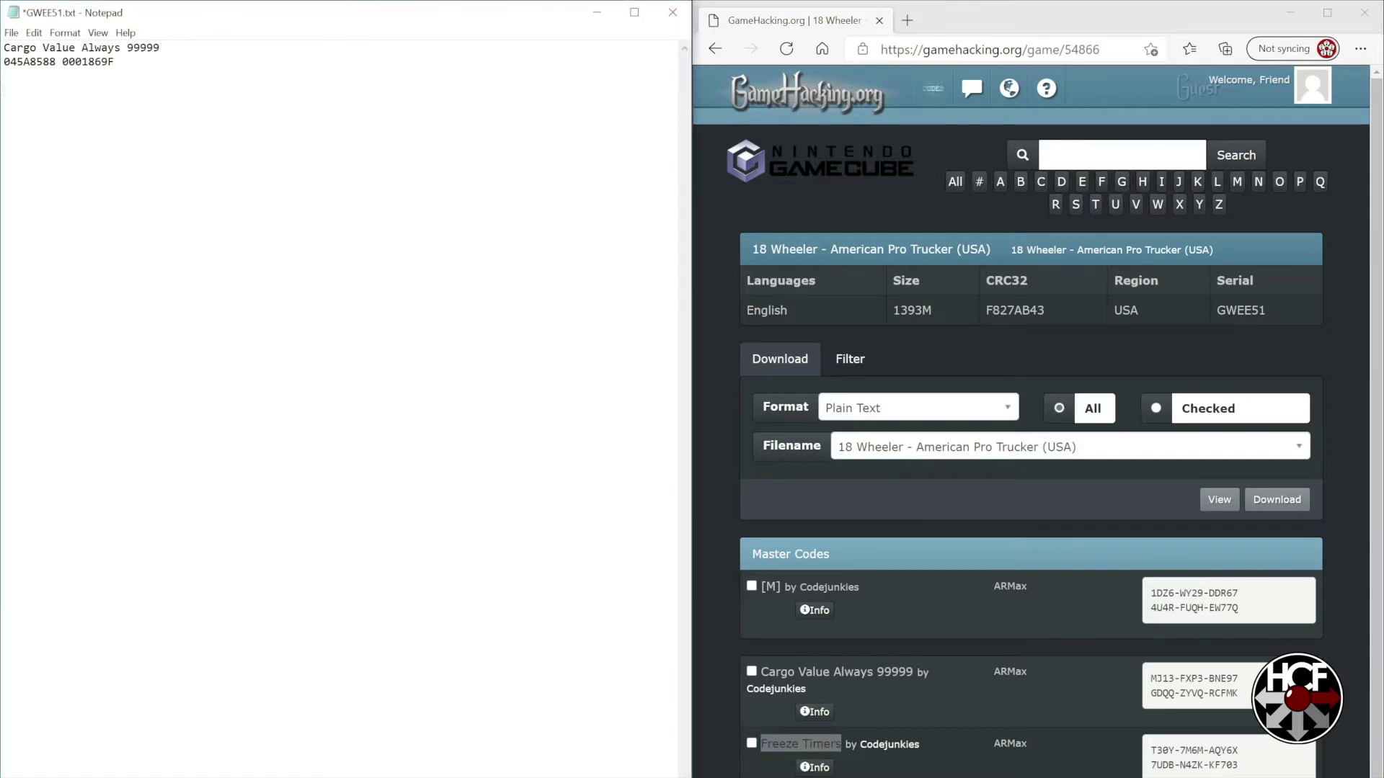
key("ctrl+v")
- Copy the decrypted Gecko code 045A856C 0000270F for Freeze Timers onto the line below its name in GWEE51.txt
left_click(827, 768)
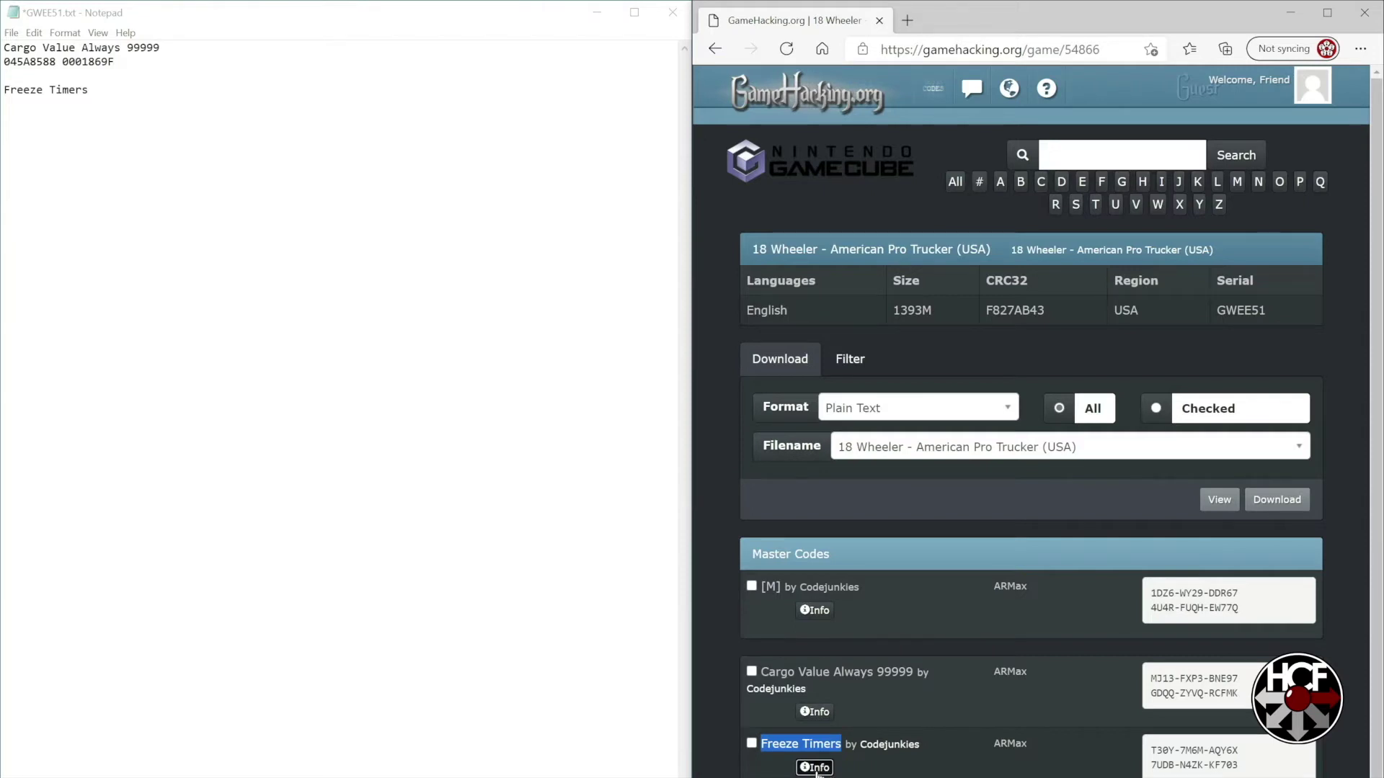
left_click(817, 769)
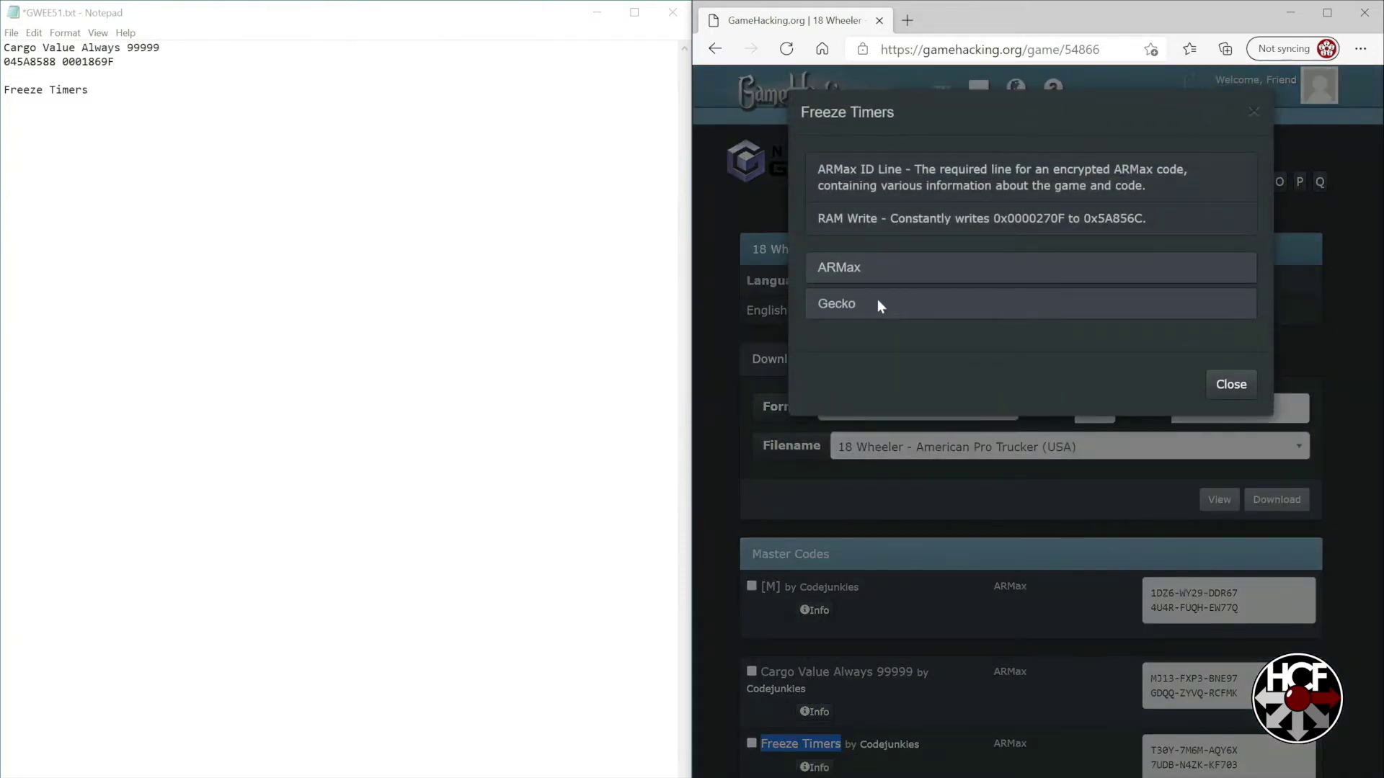
left_click(836, 304)
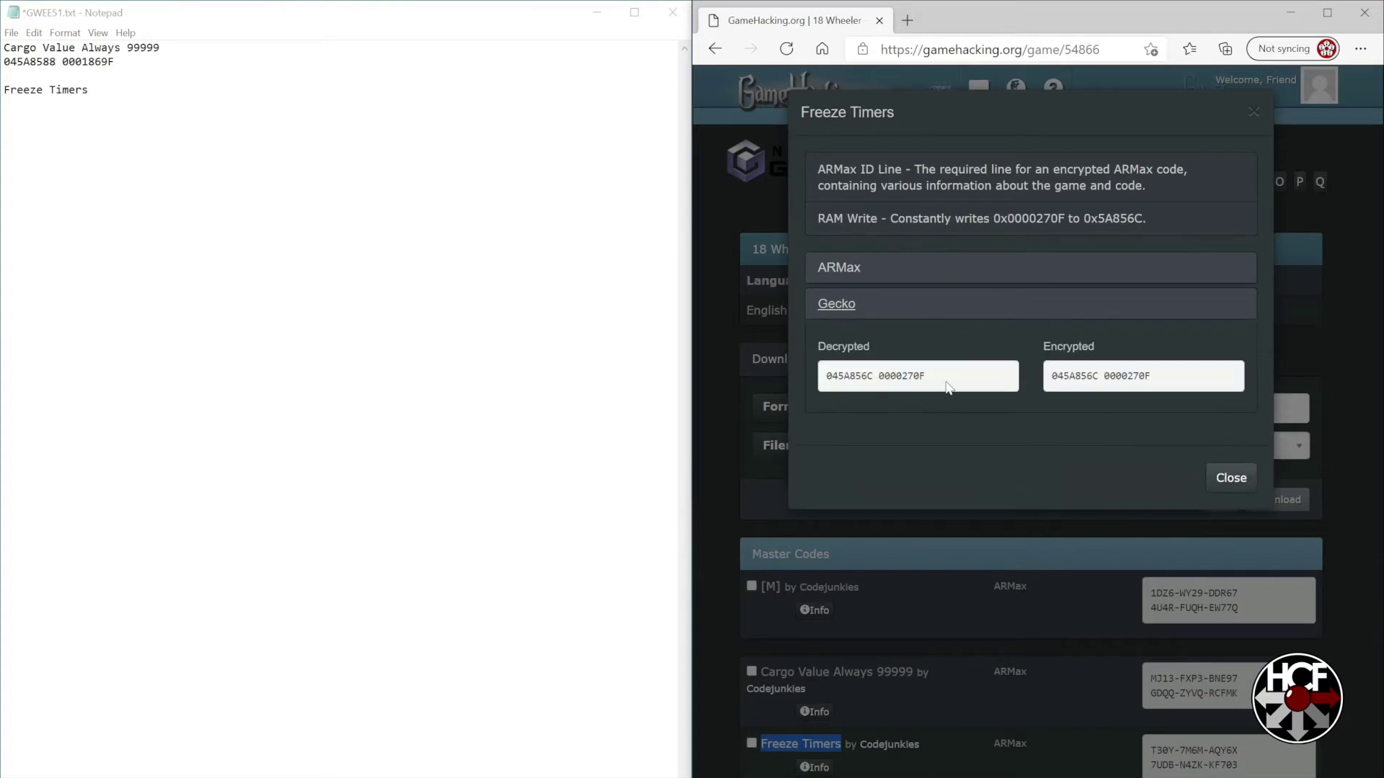
left_click(938, 377)
left_click_drag(939, 377, 820, 372)
key("ctrl+c")
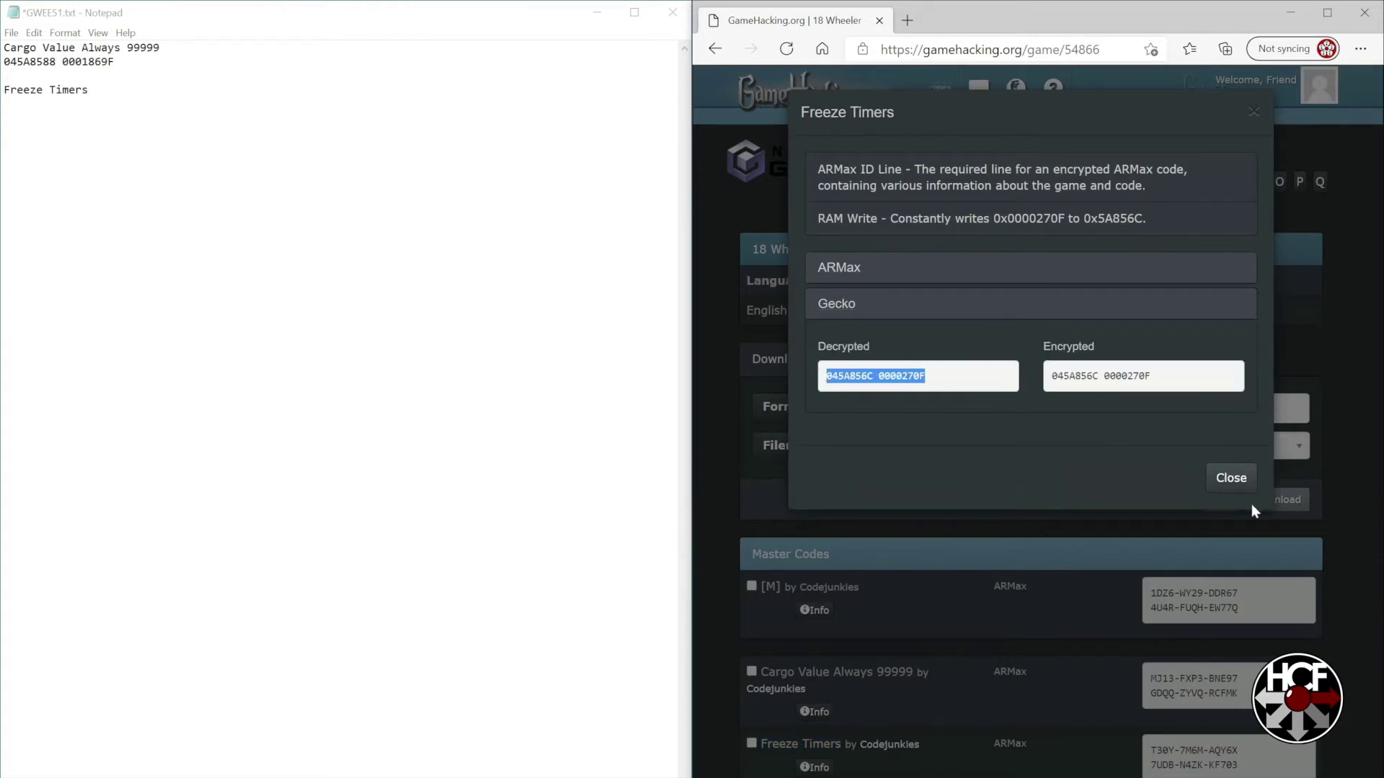
left_click(1233, 478)
key("alt+Tab")
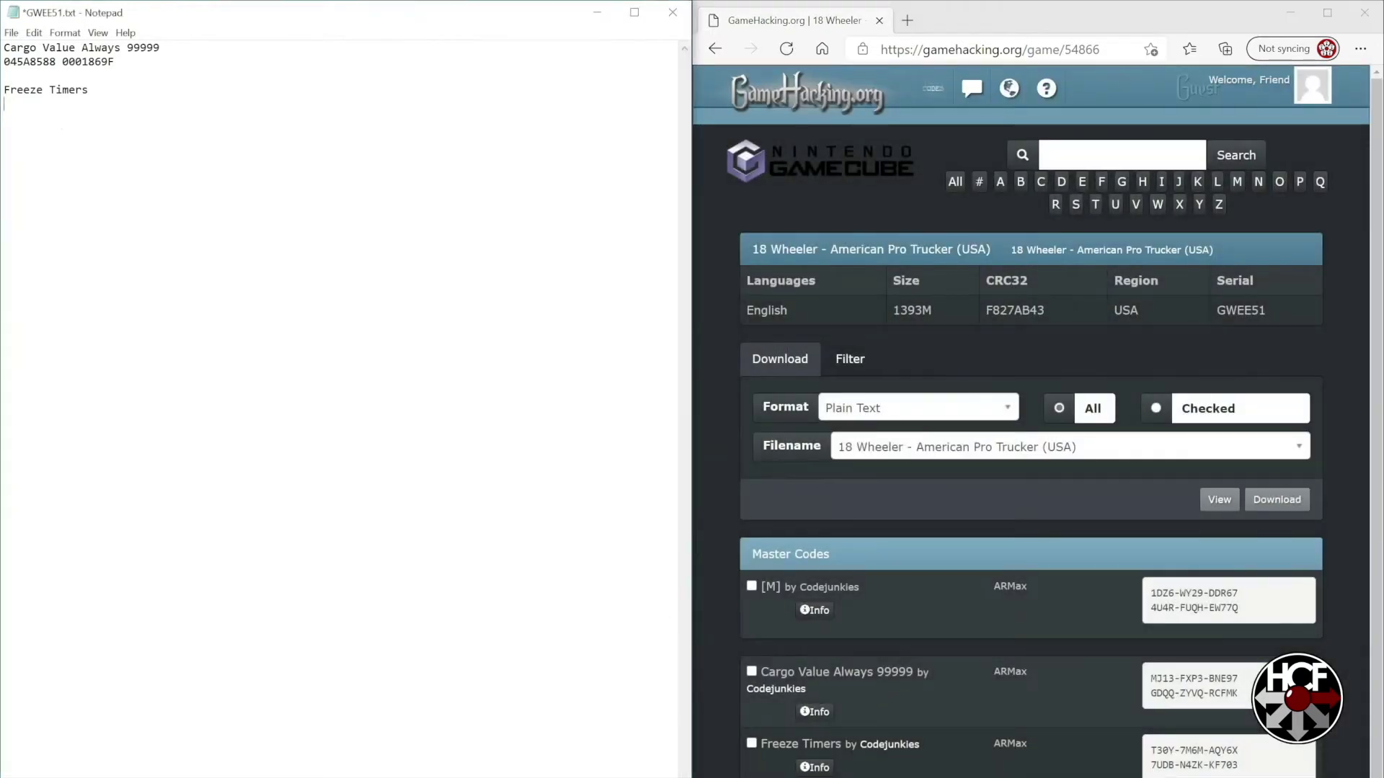
key("ctrl+v")
- Close GWEE51.txt with its changes saved and minimize the browser to reveal the desktop
left_click(673, 13)
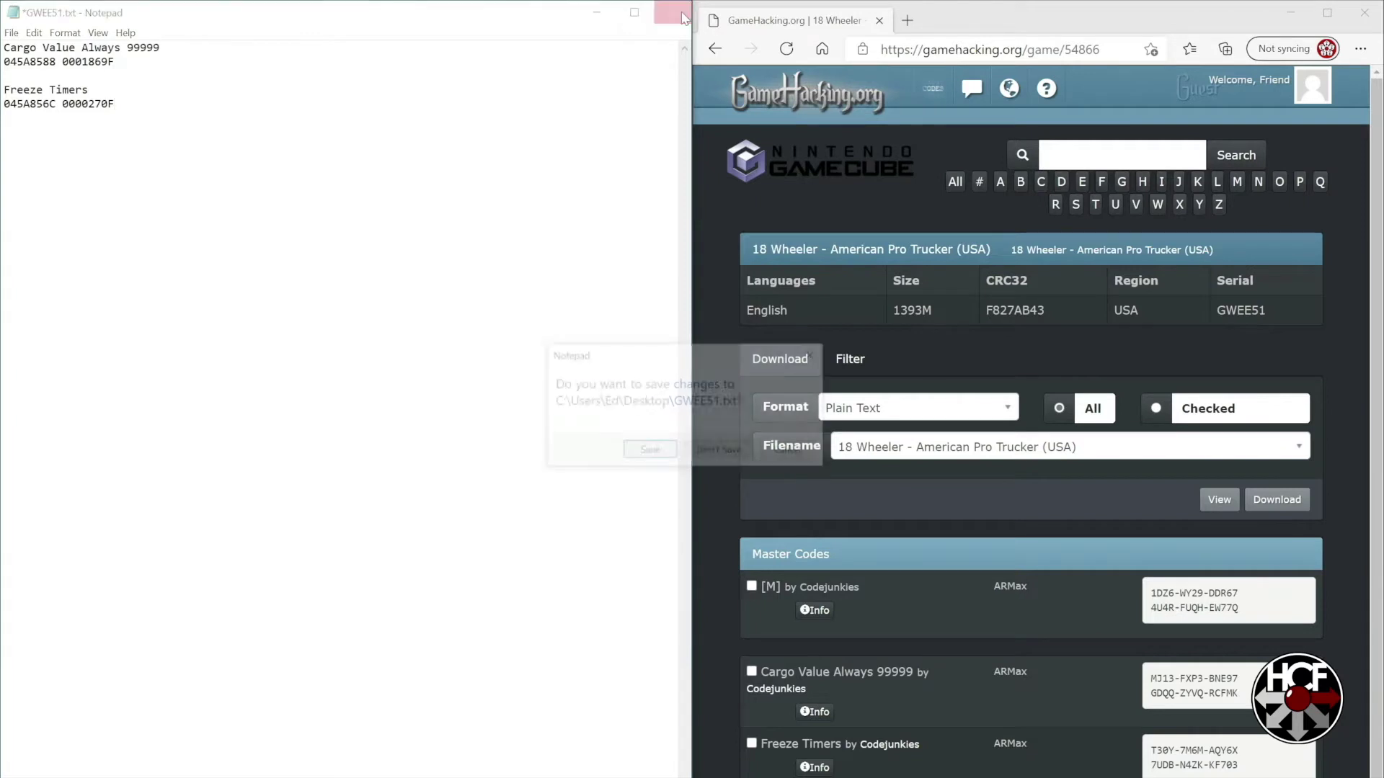
left_click(649, 452)
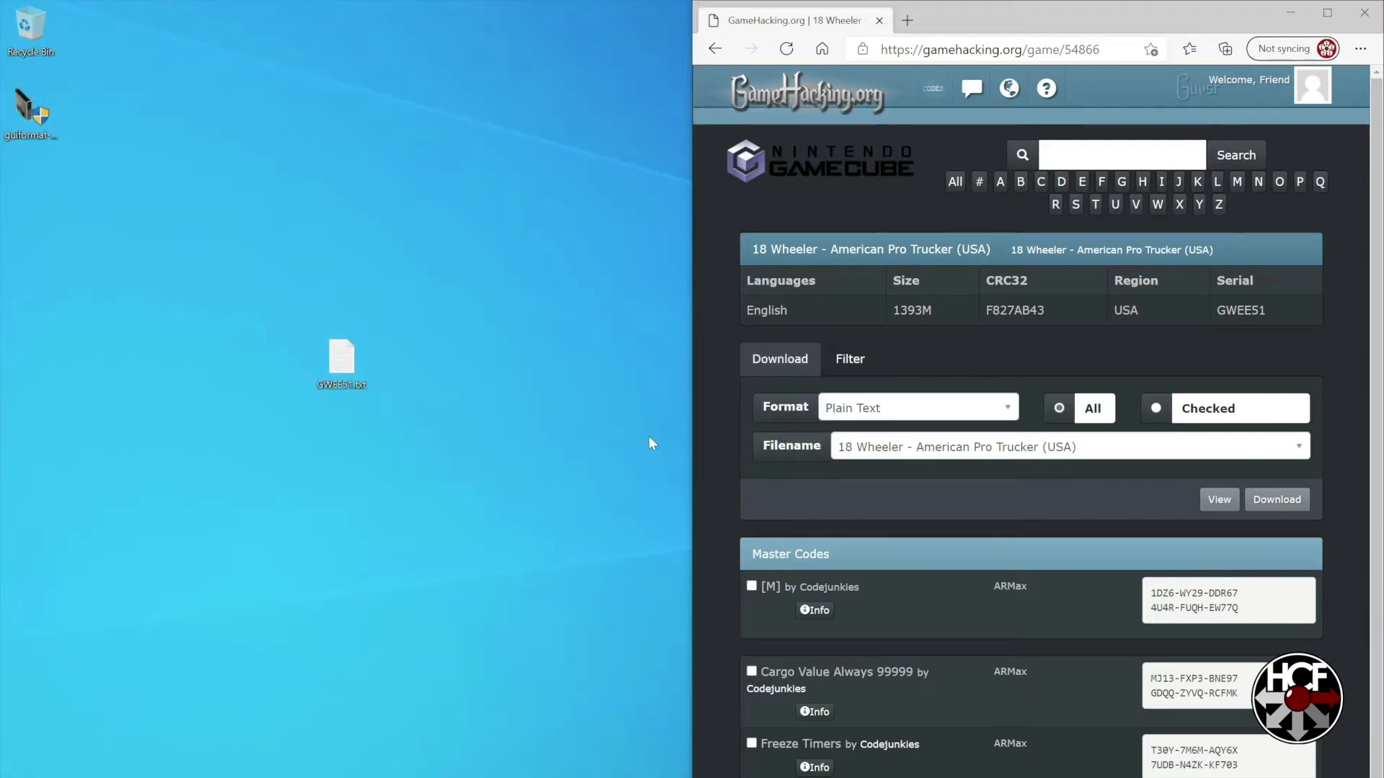
left_click(1290, 13)
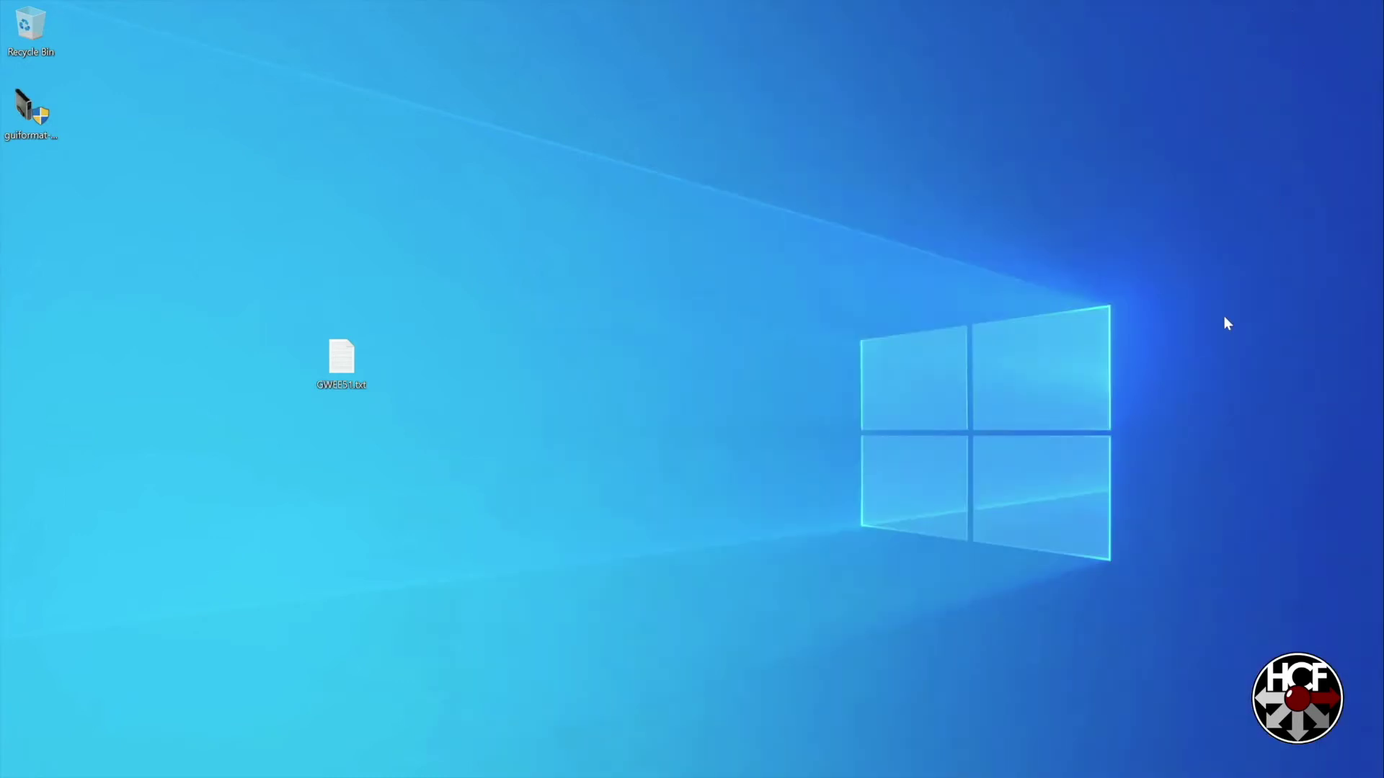
- Create a new folder named Cheats on the desktop below the existing icons
right_click(40, 186)
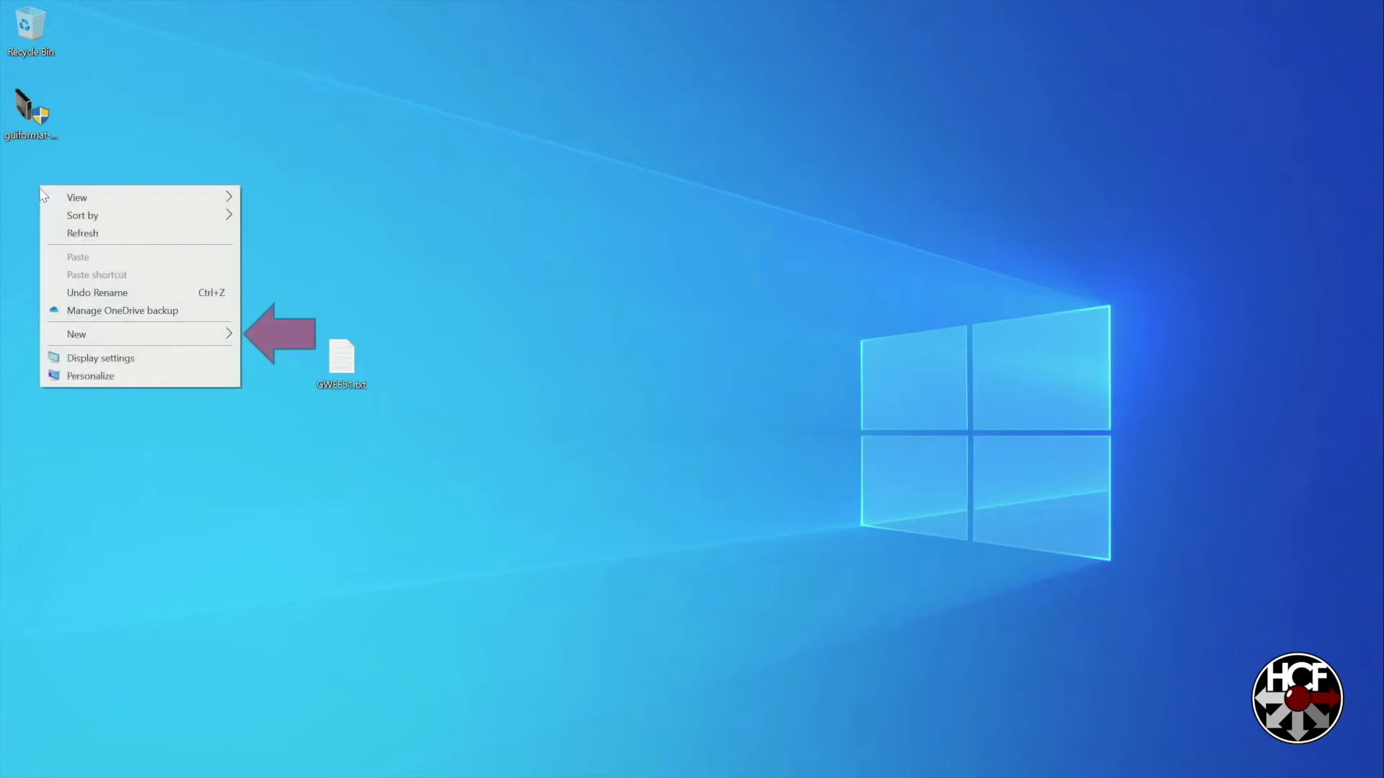
mouse_move(99, 344)
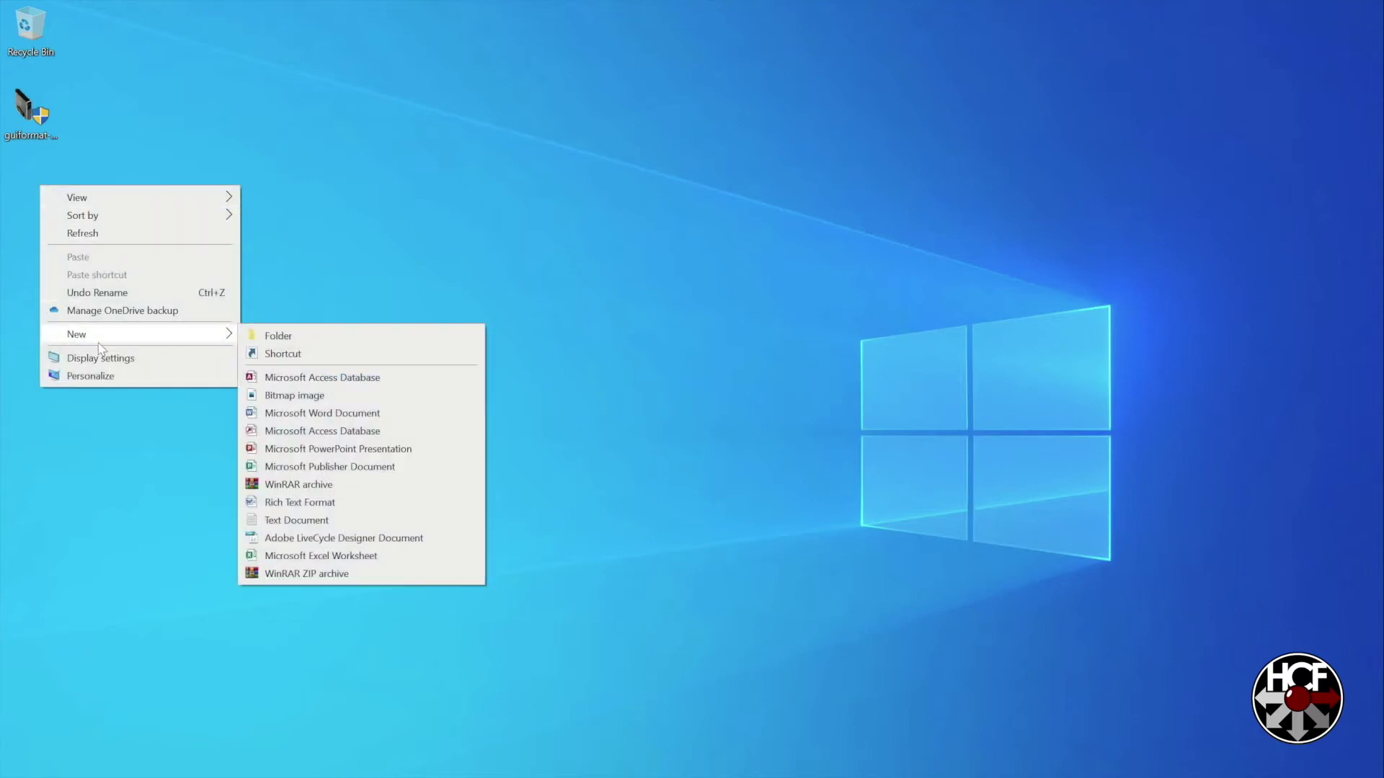
left_click(277, 336)
type("Che")
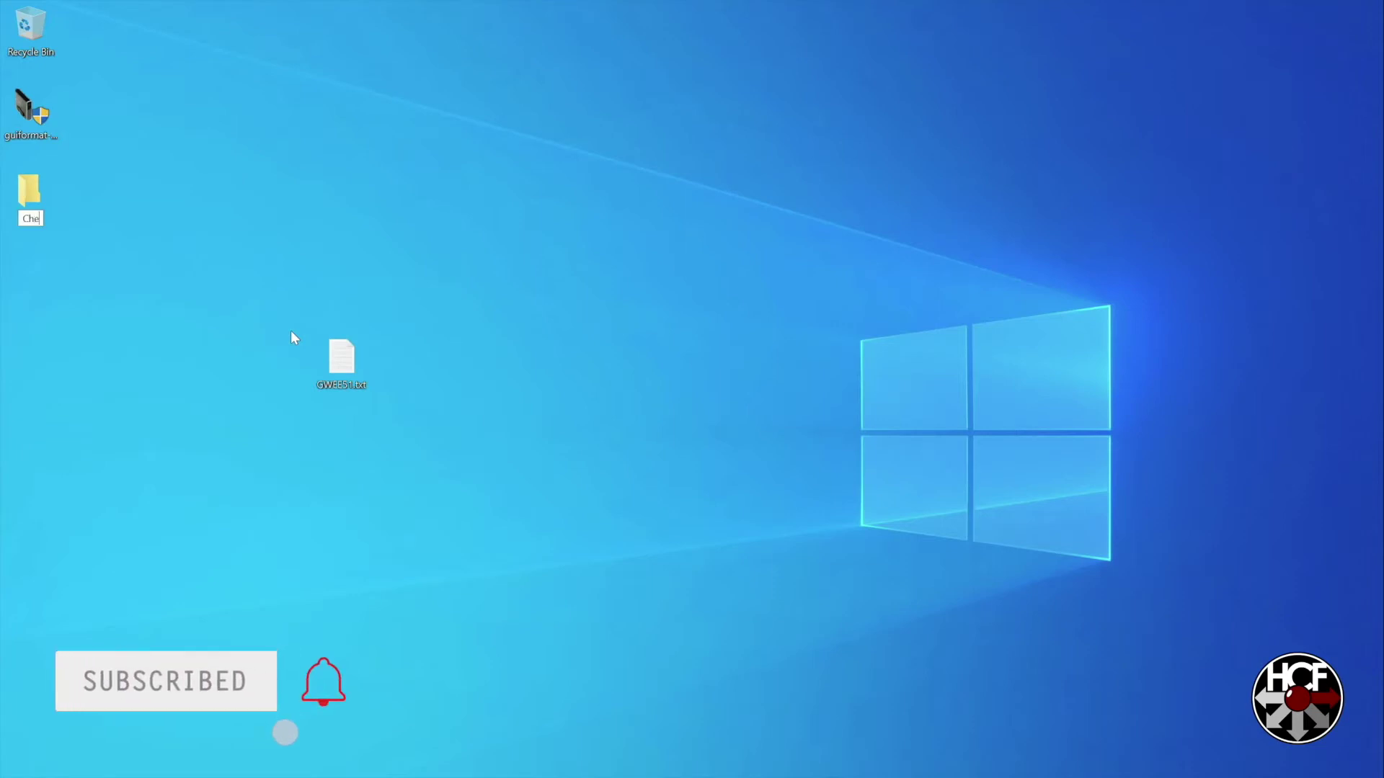
type("ats")
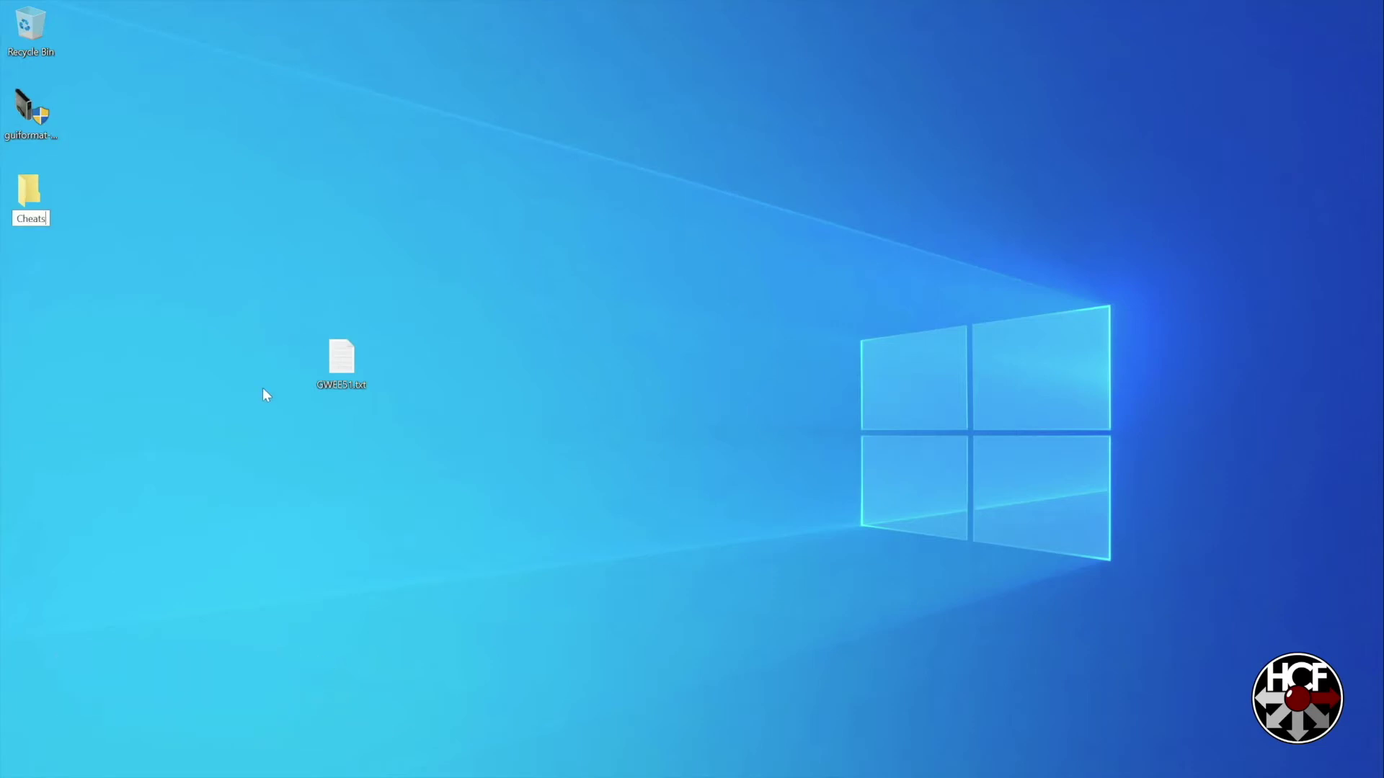
- Move GWEE51.txt into the new Cheats folder and copy that folder to the root of the GAMECUBE (E:) drive
key("Return")
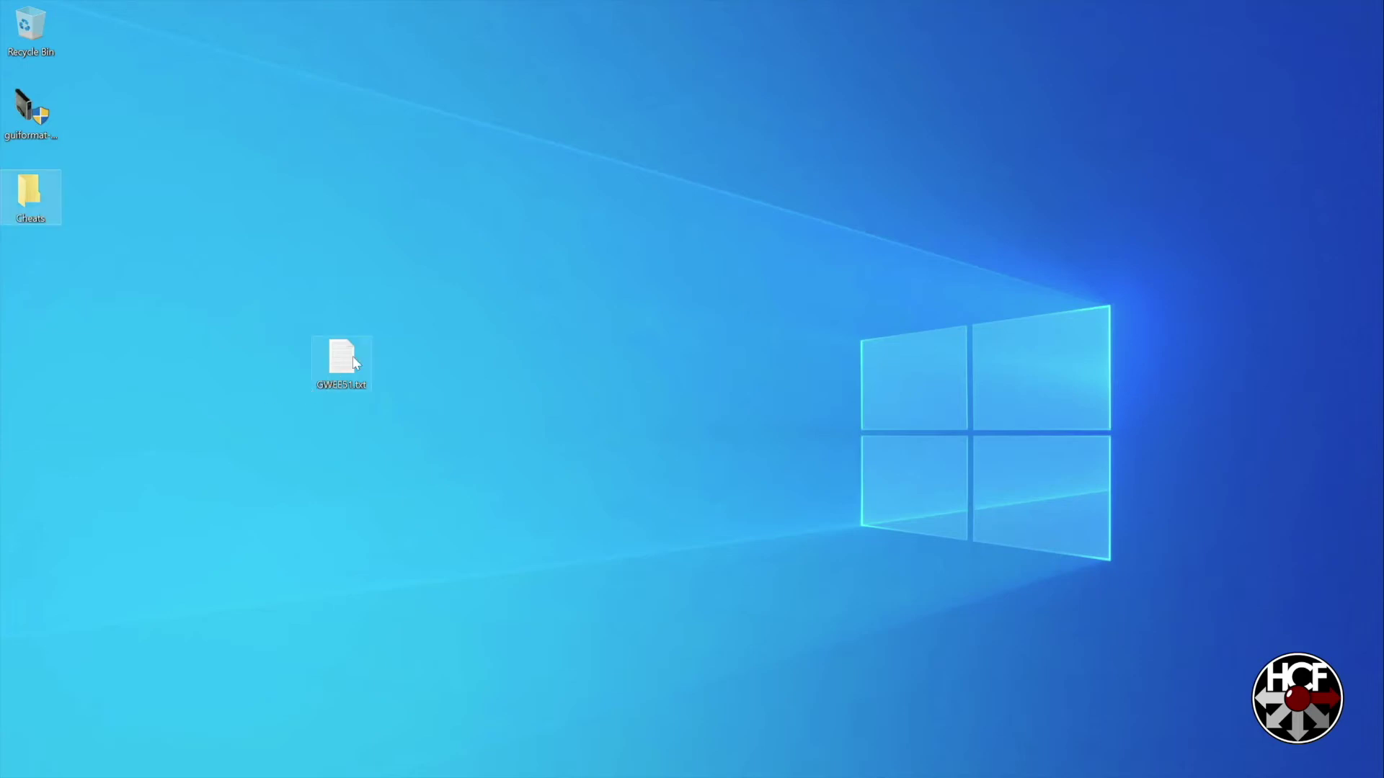
left_click_drag(350, 364, 36, 196)
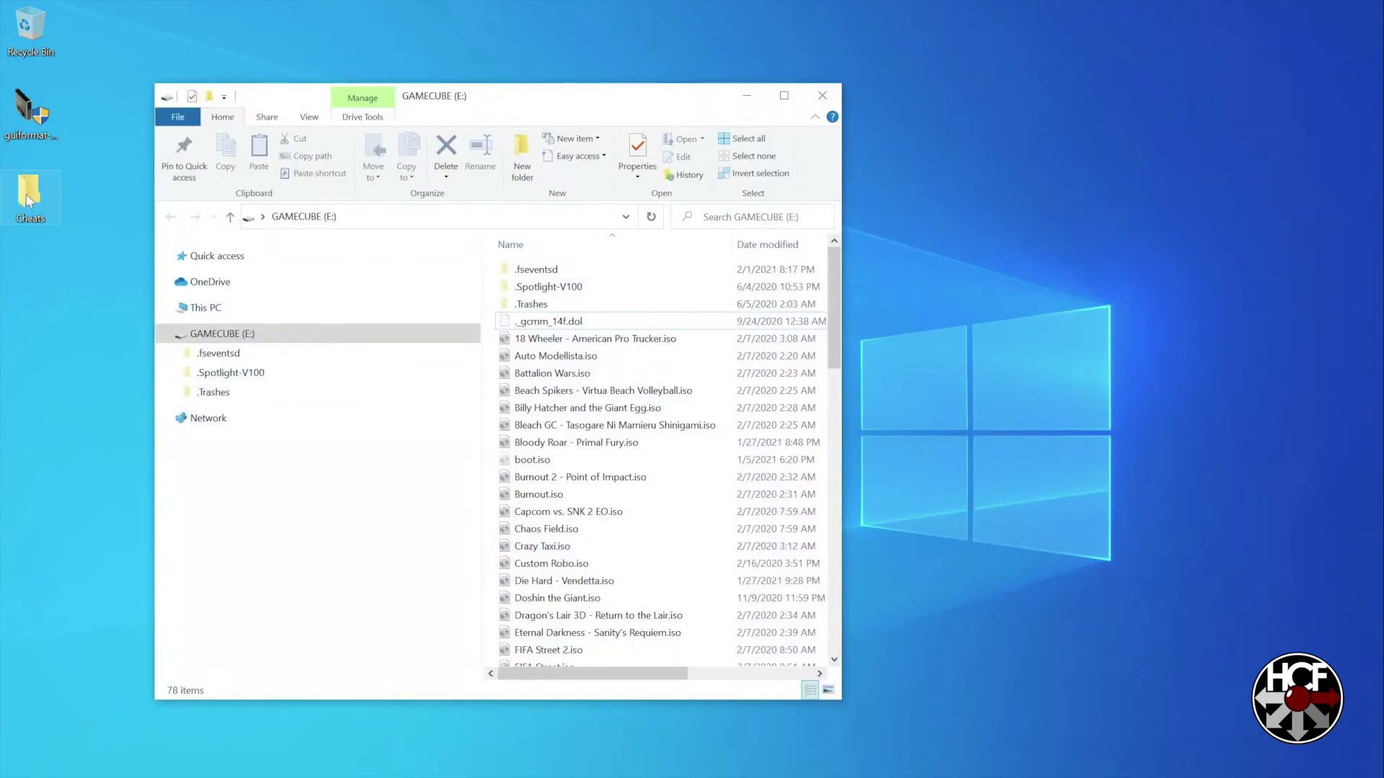
left_click_drag(28, 201, 569, 410)
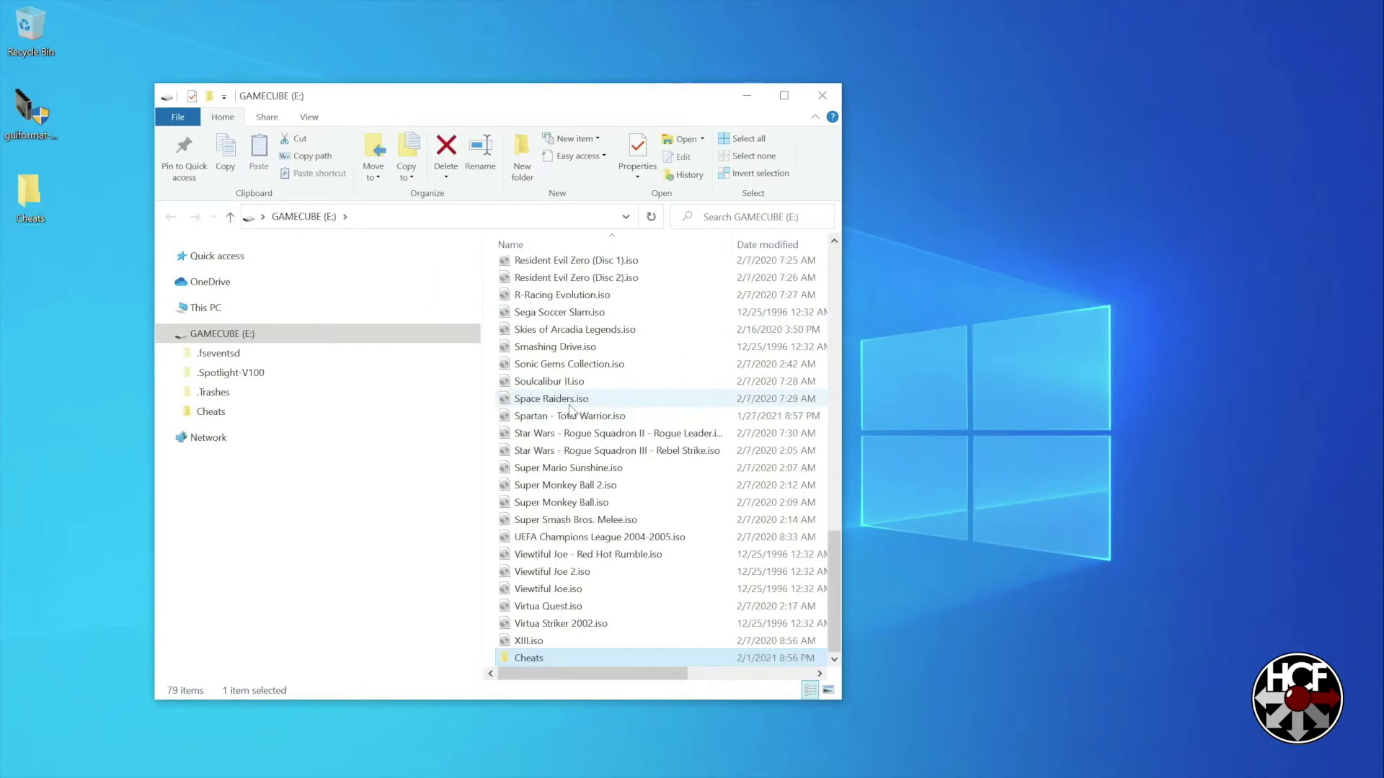
- Set the Cheats folder on the GAMECUBE (E:) drive to Hidden, including its subfolders and files, and close the drive window
right_click(538, 663)
left_click(587, 652)
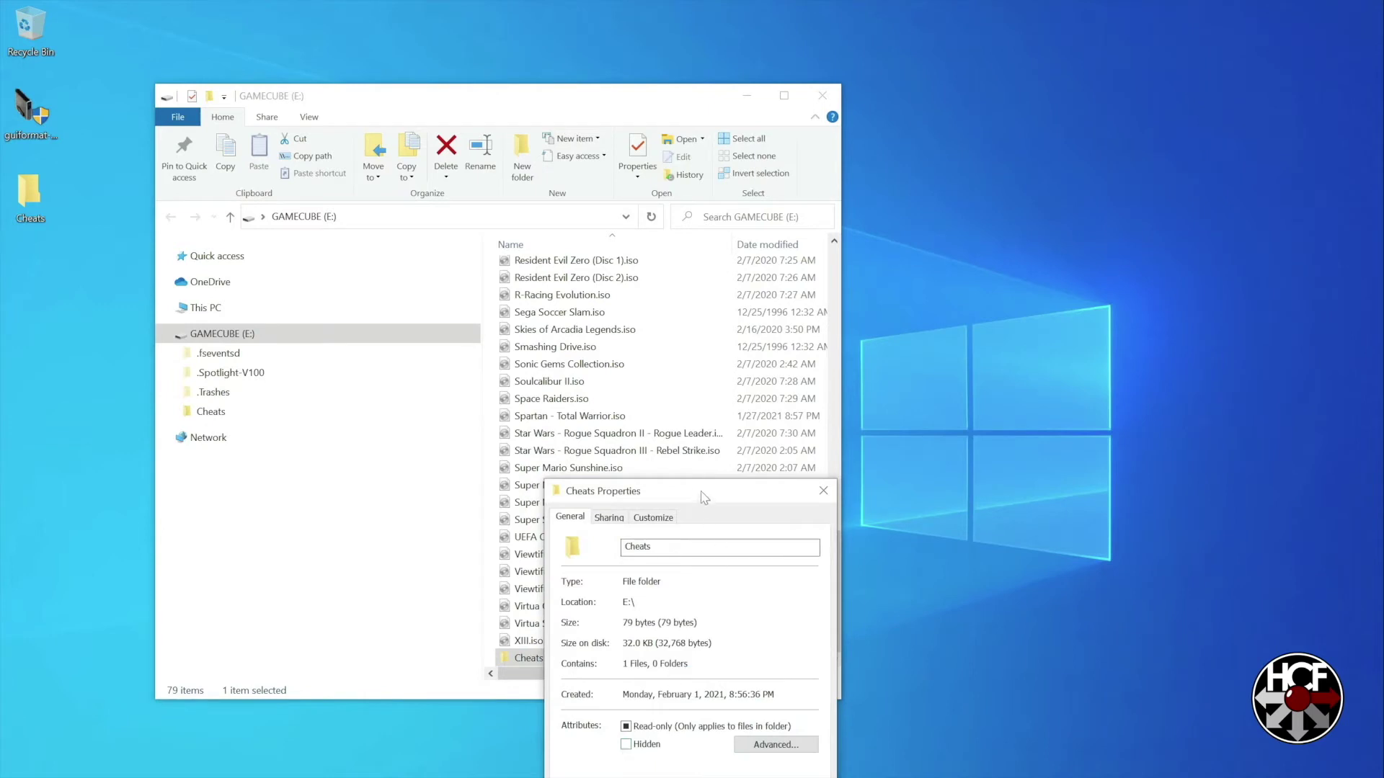
left_click_drag(704, 497, 703, 373)
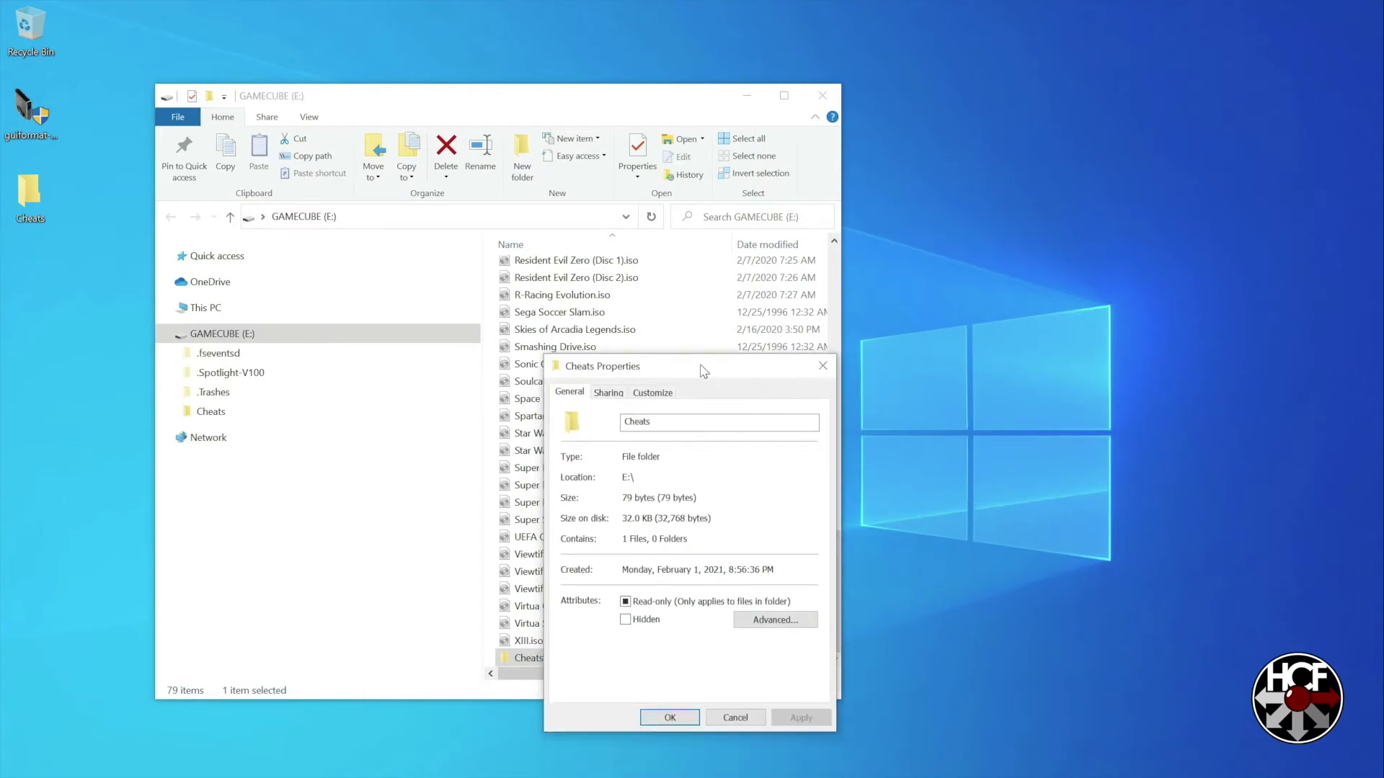
left_click(626, 619)
left_click(669, 718)
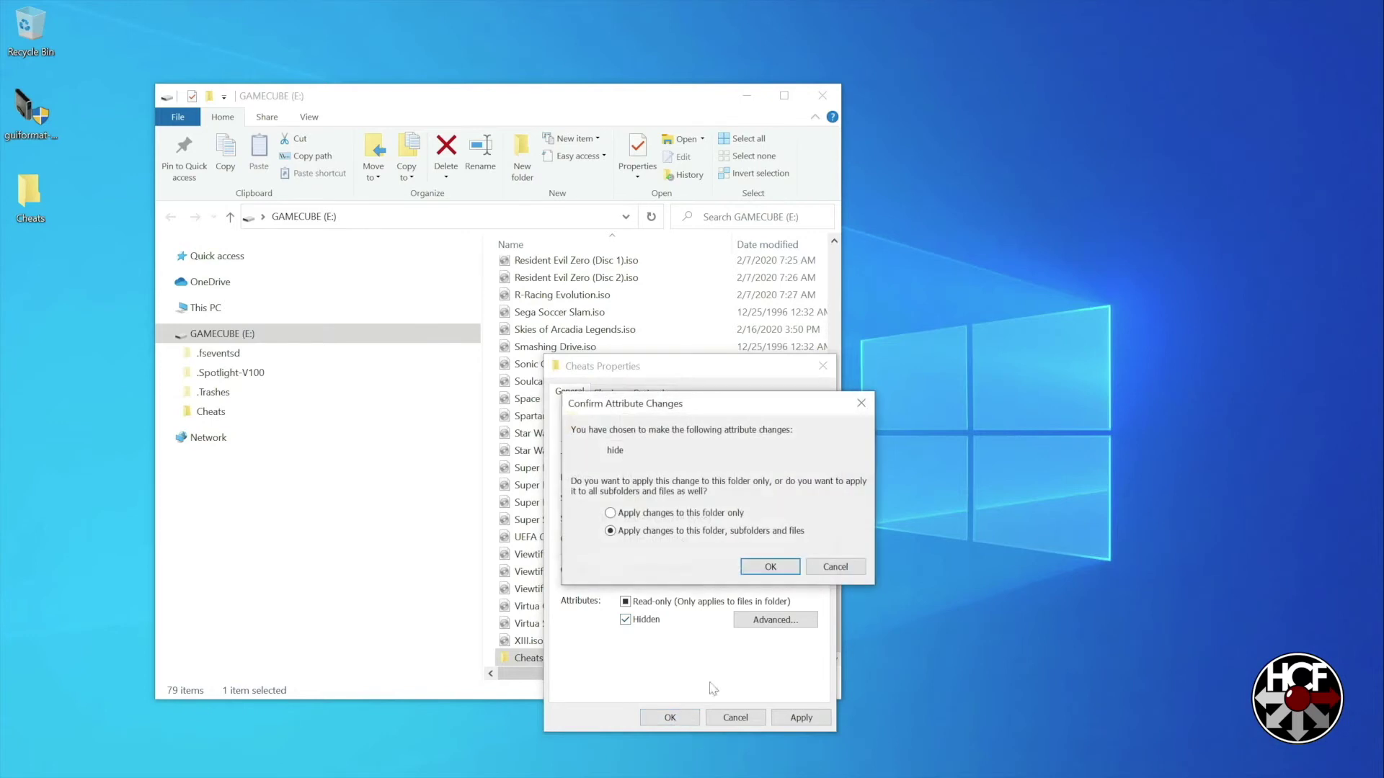
left_click(766, 569)
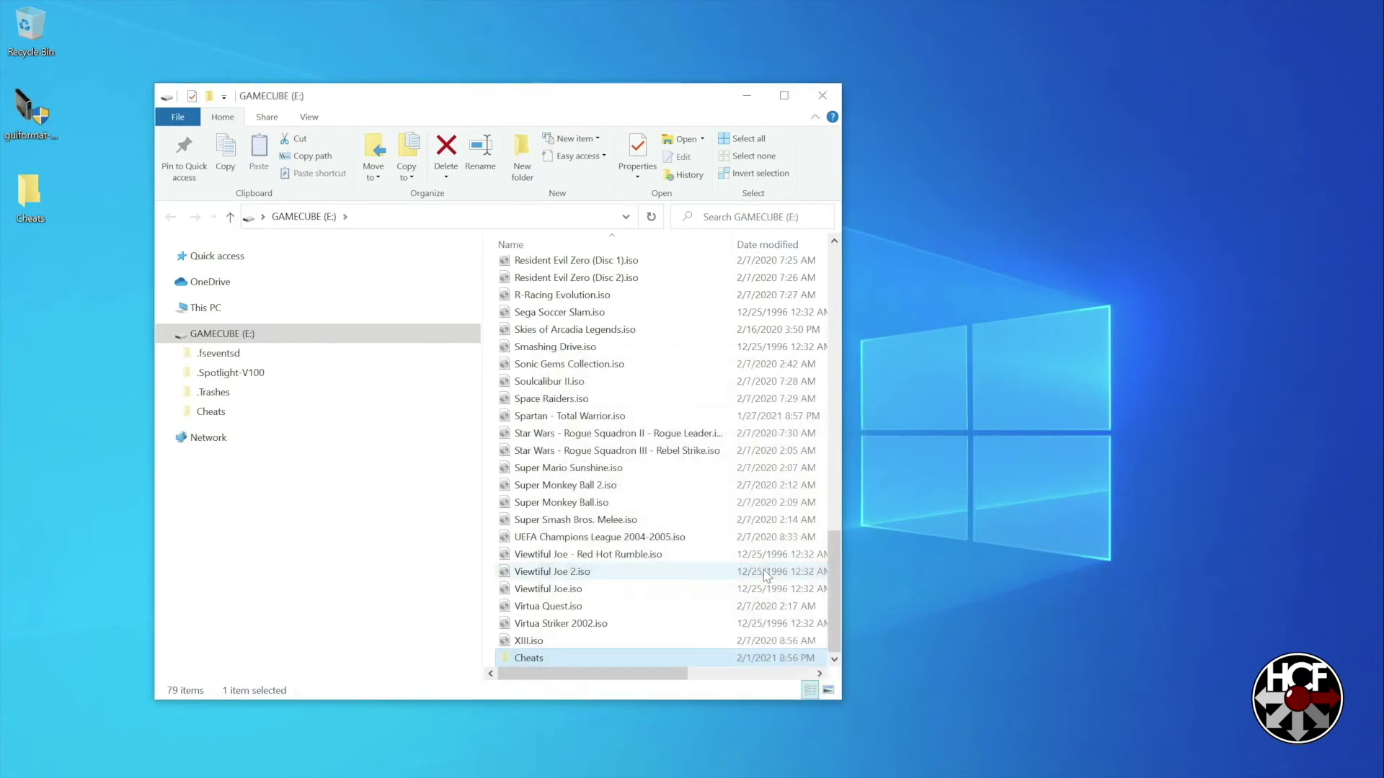
left_click(823, 95)
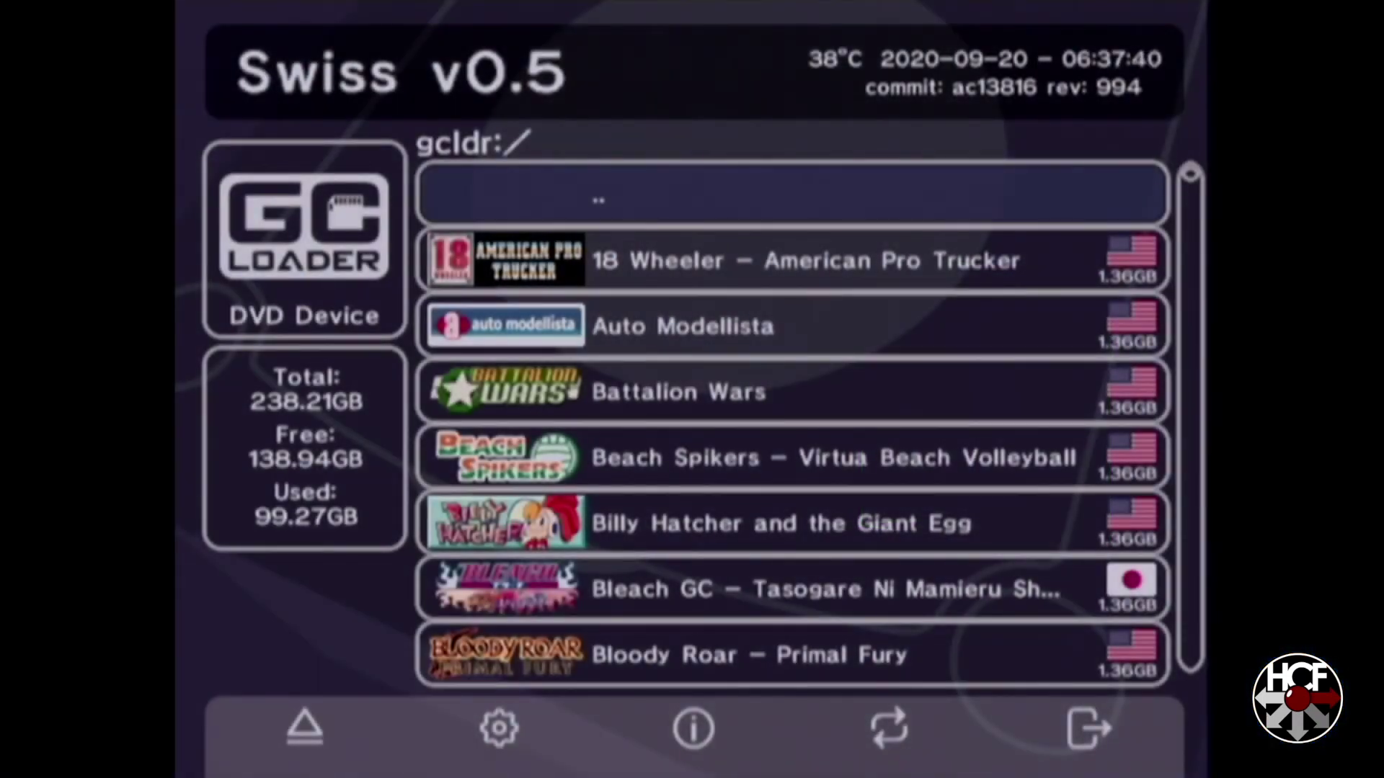
- Switch to Swiss on the GameCube, choose 18 Wheeler – American Pro Trucker and open its cheats list
left_click(792, 260)
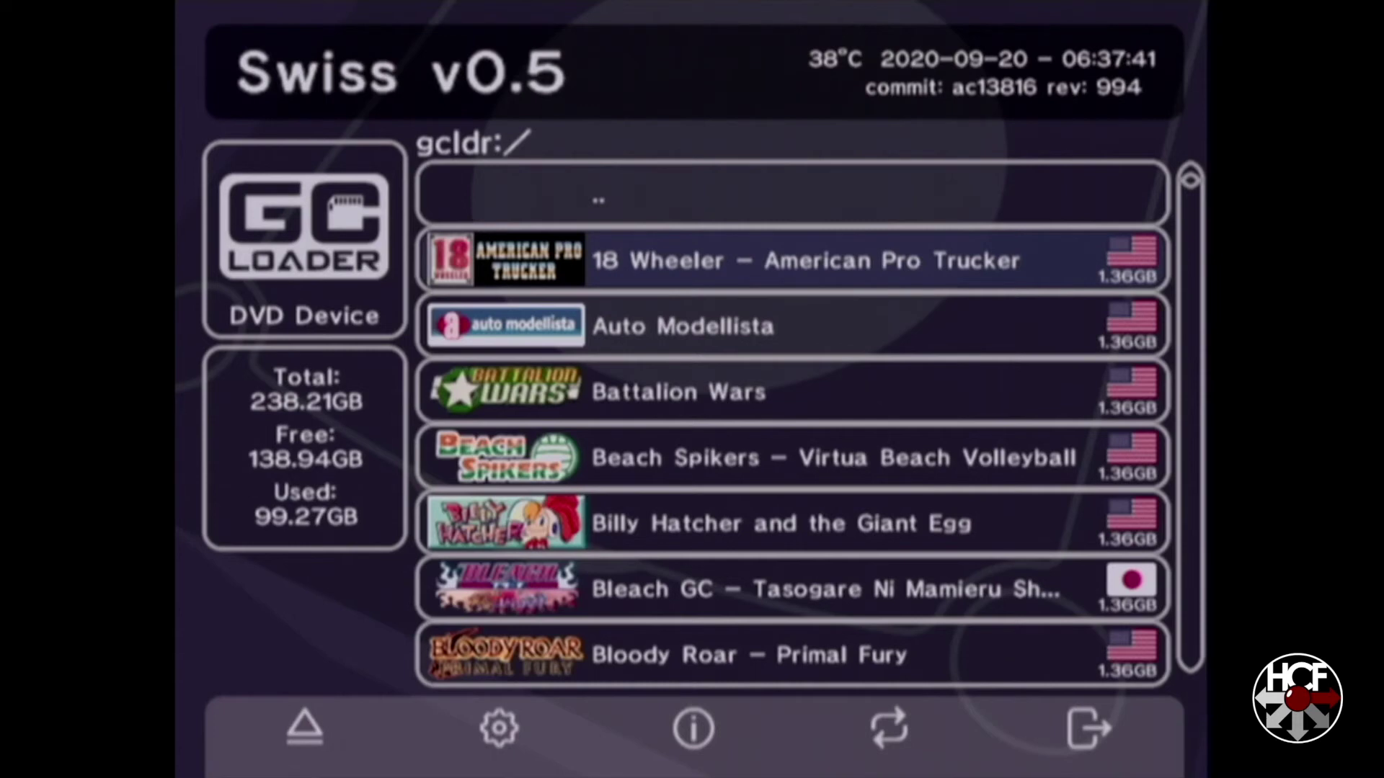
key("Return")
key("Return")
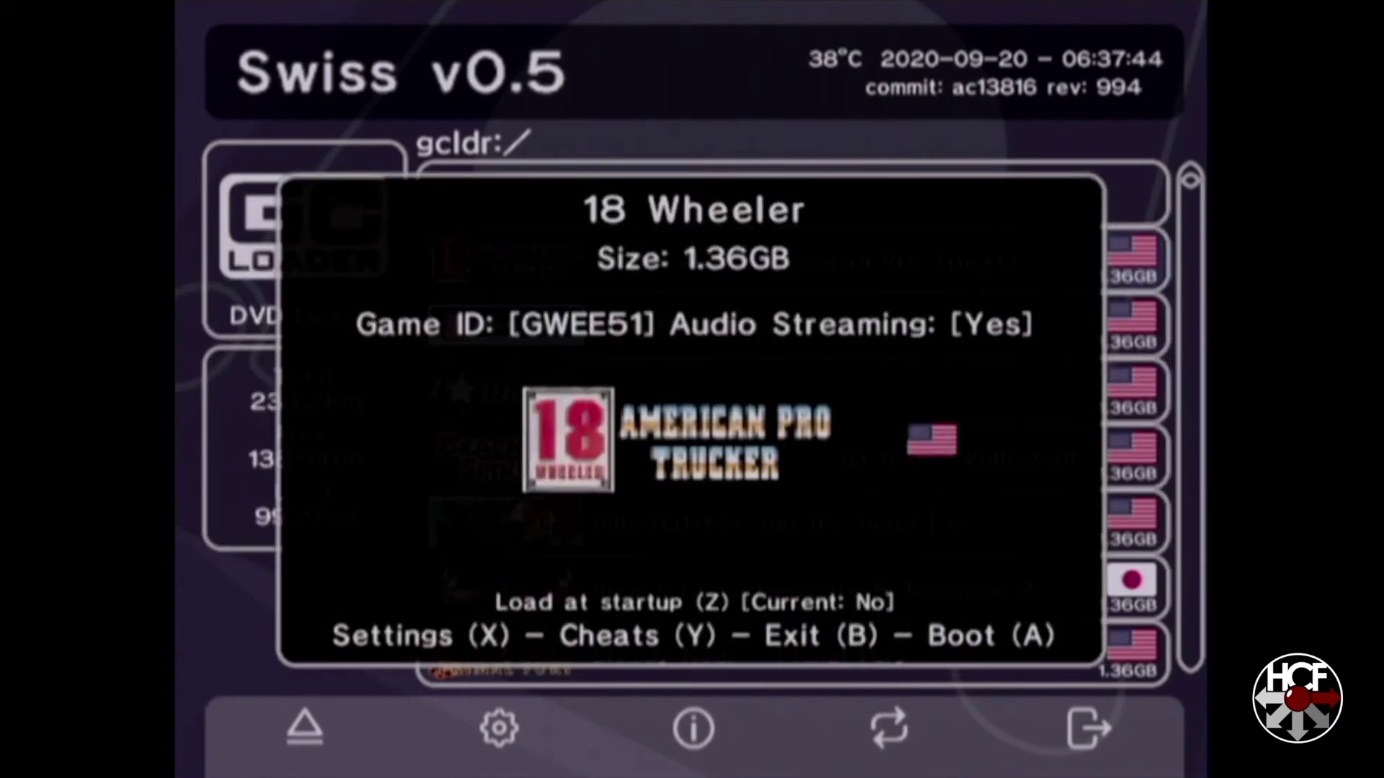
key("y")
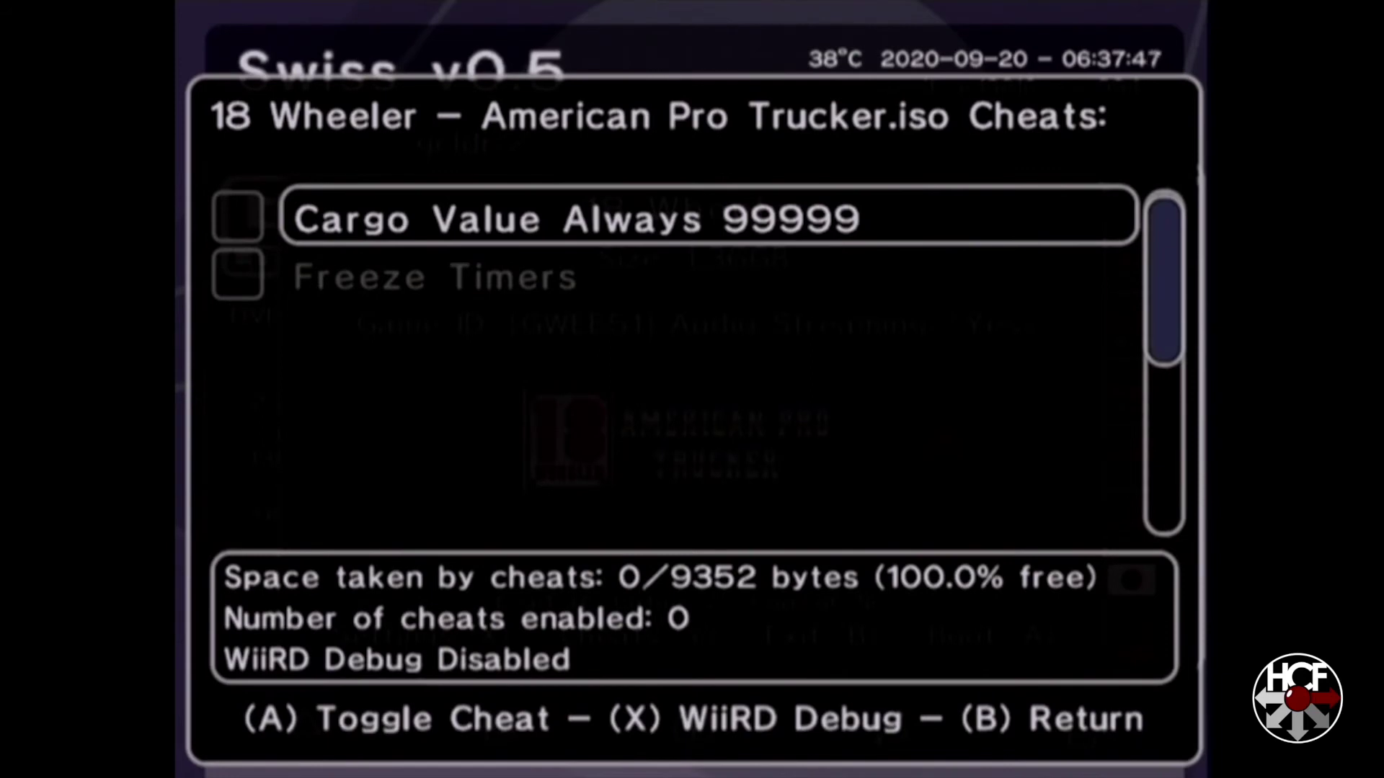
- Enable the Freeze Timers cheat, return to the game details and boot 18 Wheeler
key("Down")
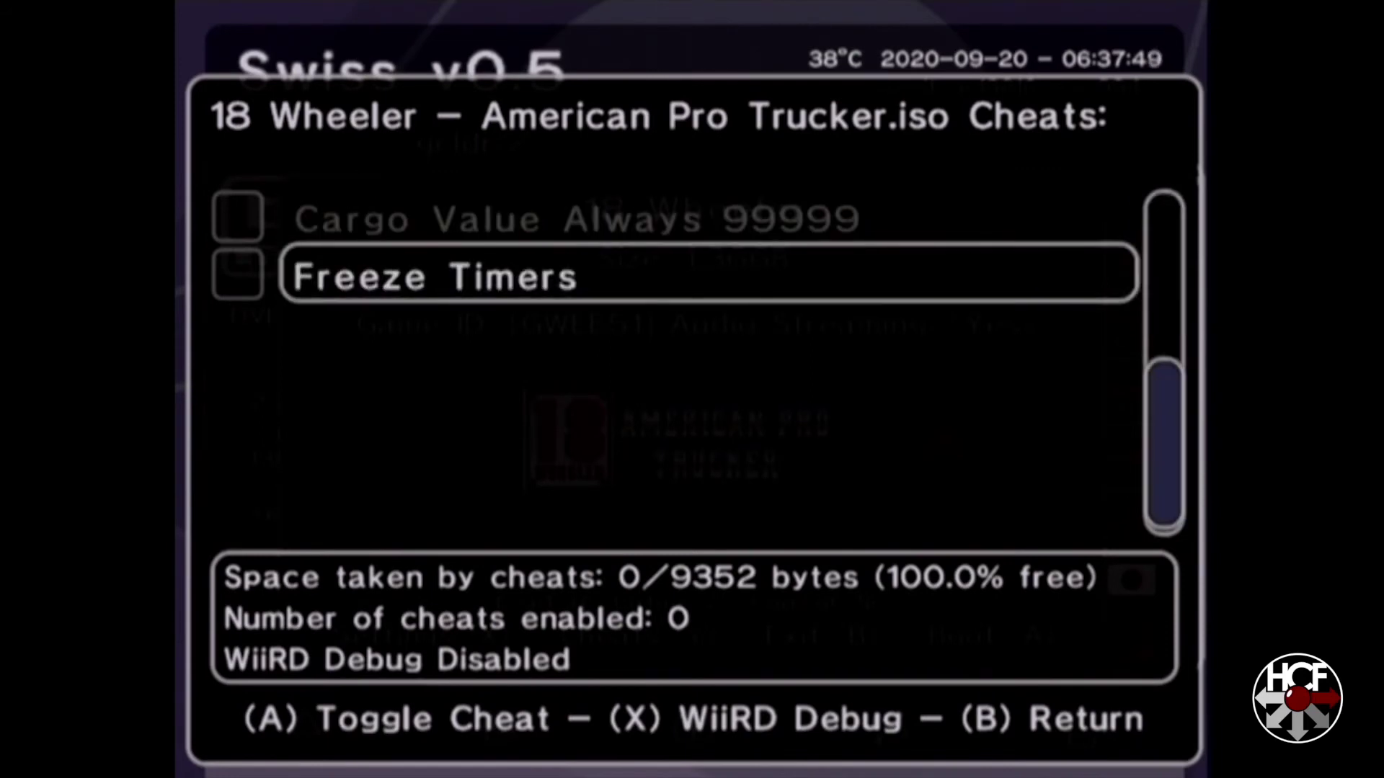
key("Return")
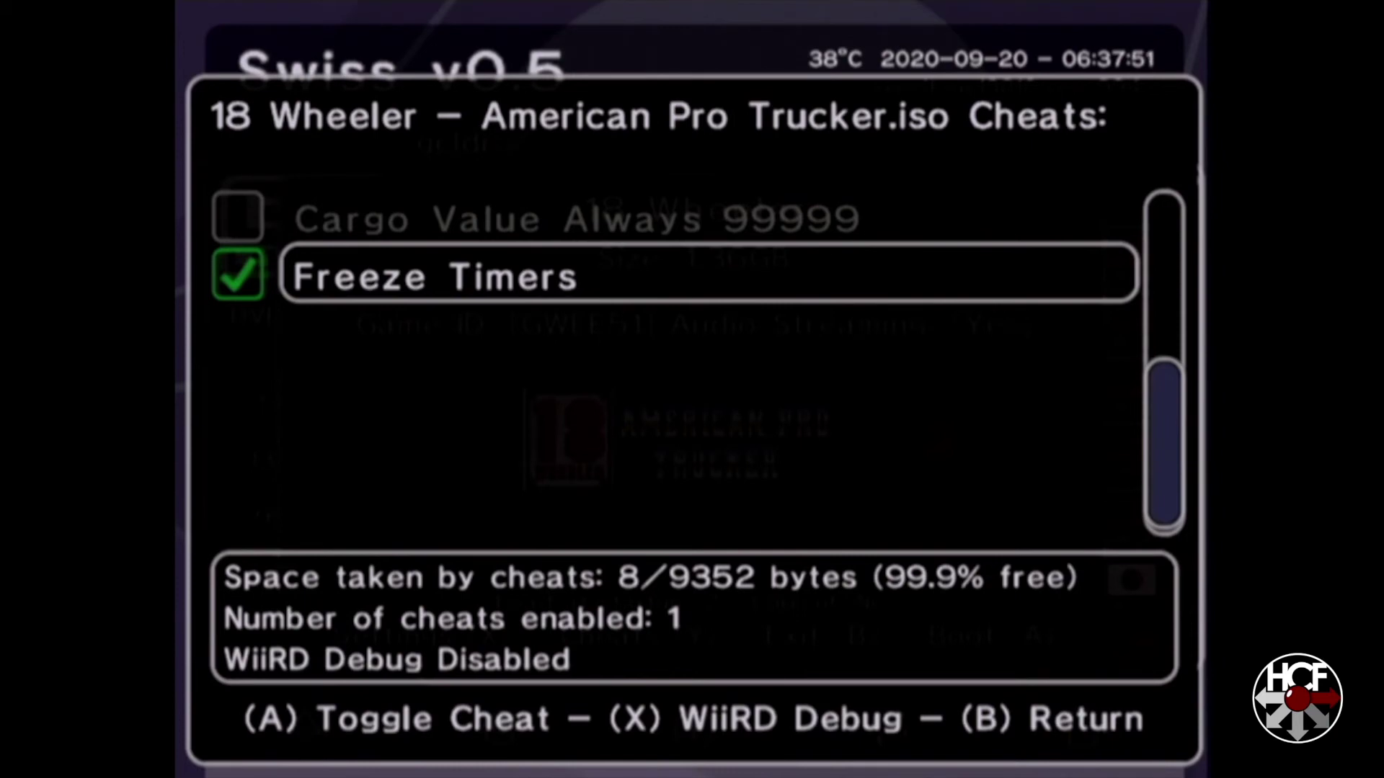
key("Escape")
key("Return")
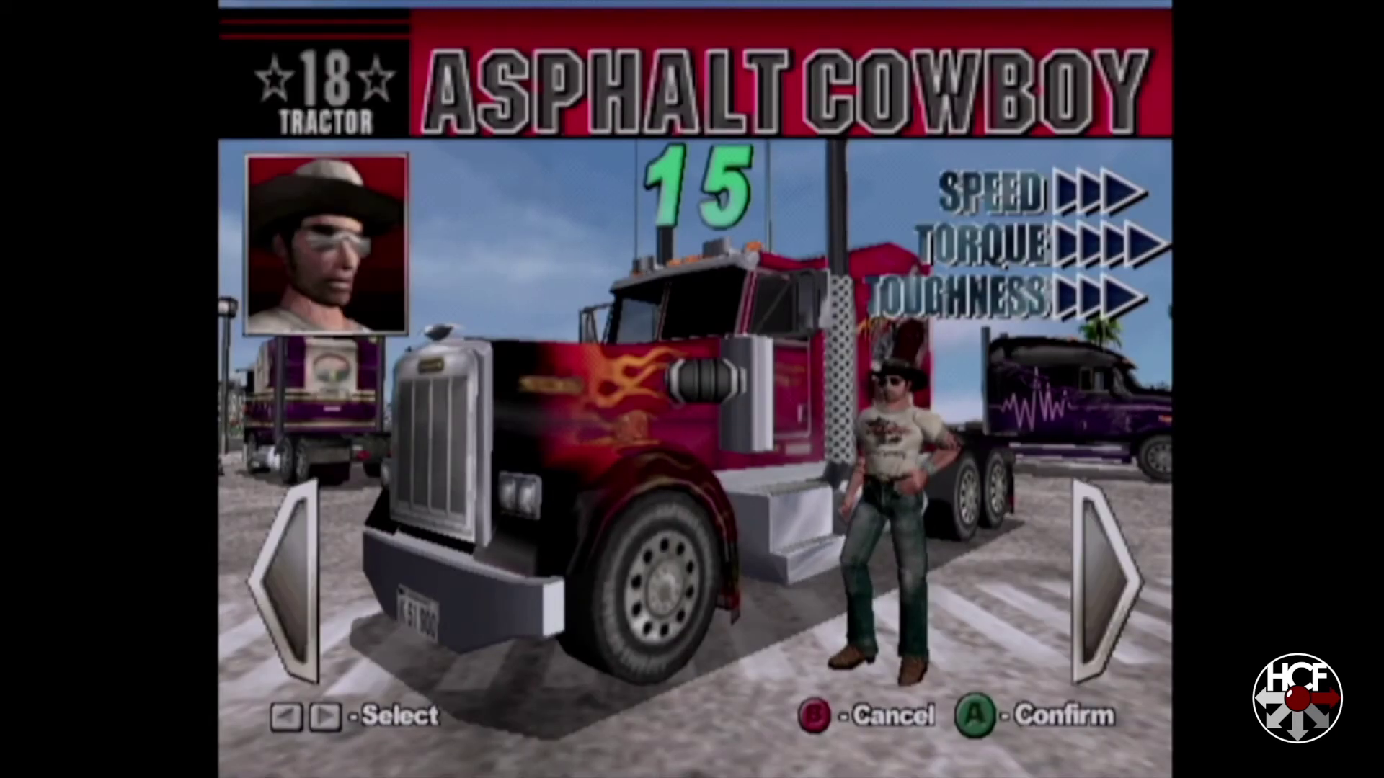
- Cycle through the available tractors on the selection screen and confirm Asphalt Cowboy
key("Right")
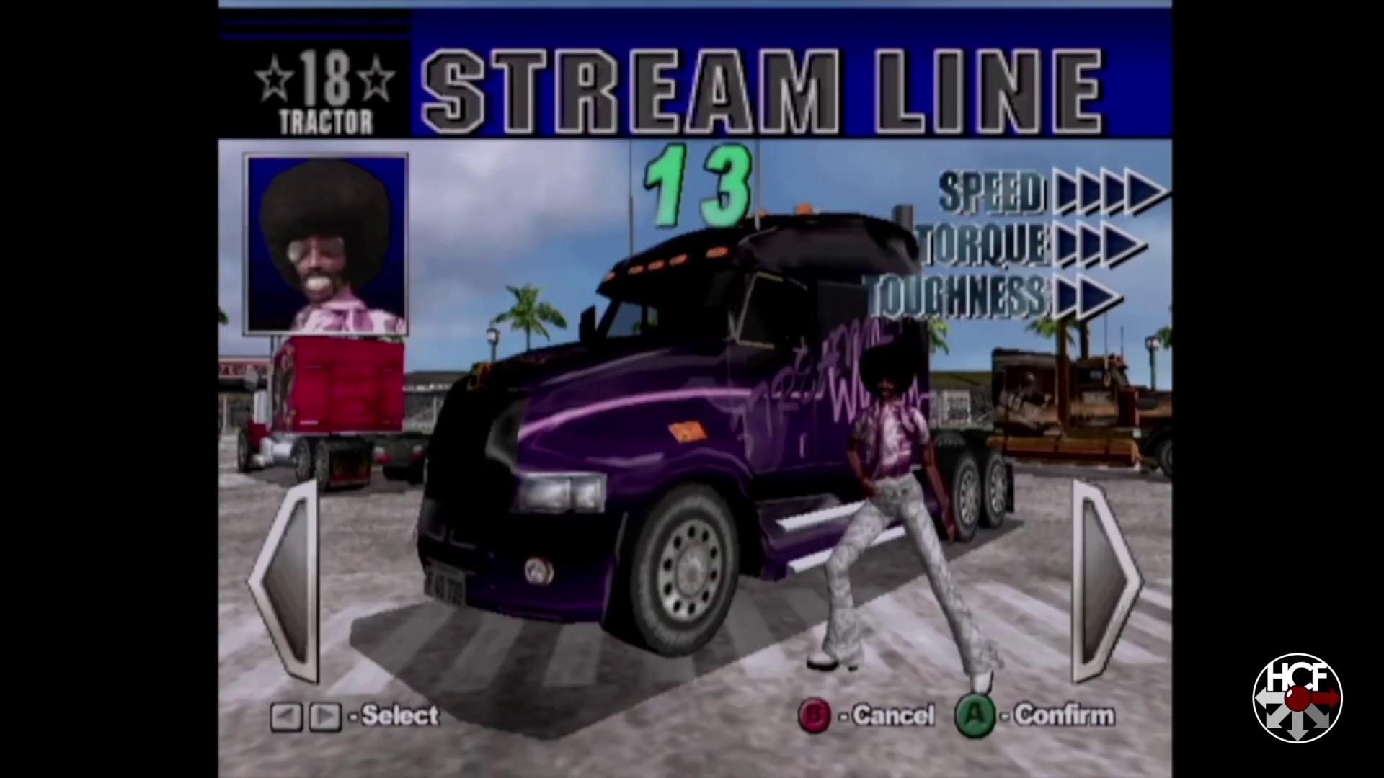
key("Right")
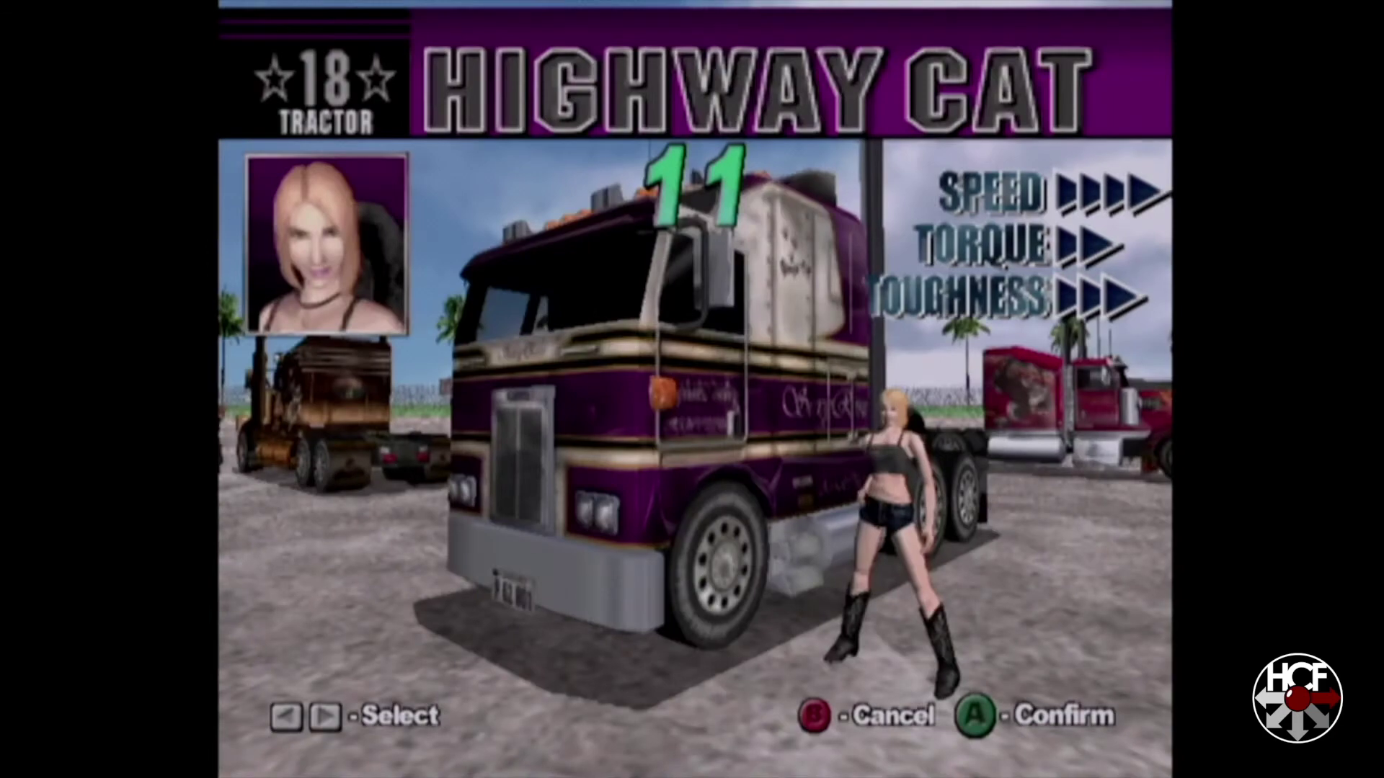
key("Right")
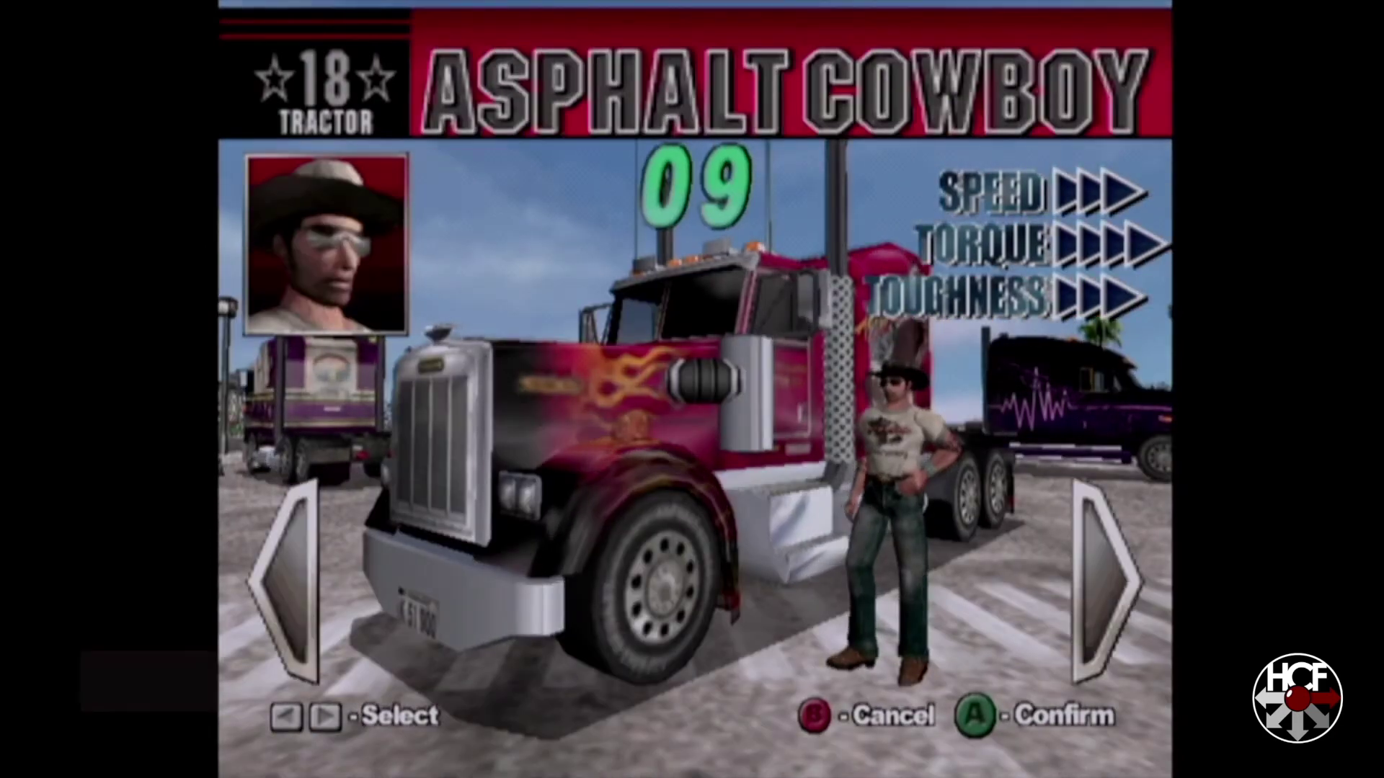
key("Return")
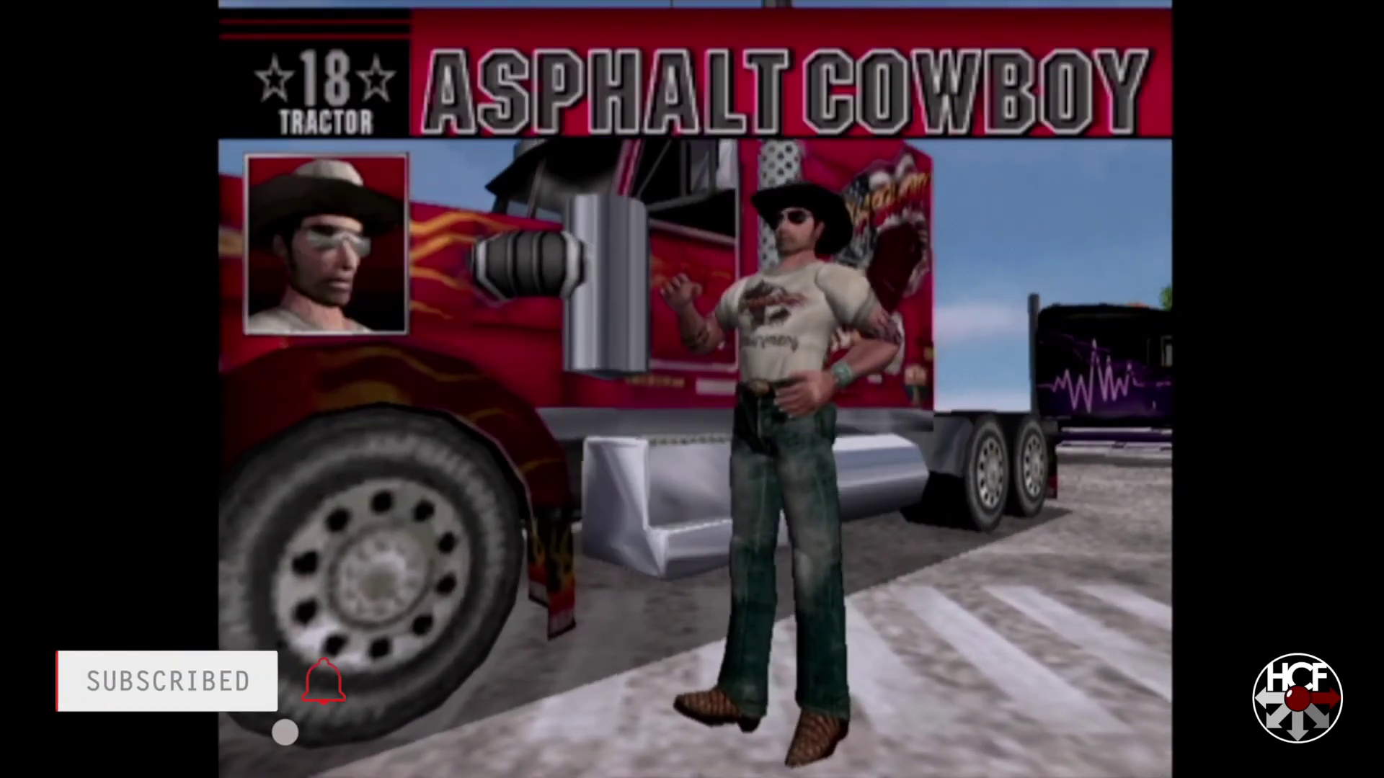